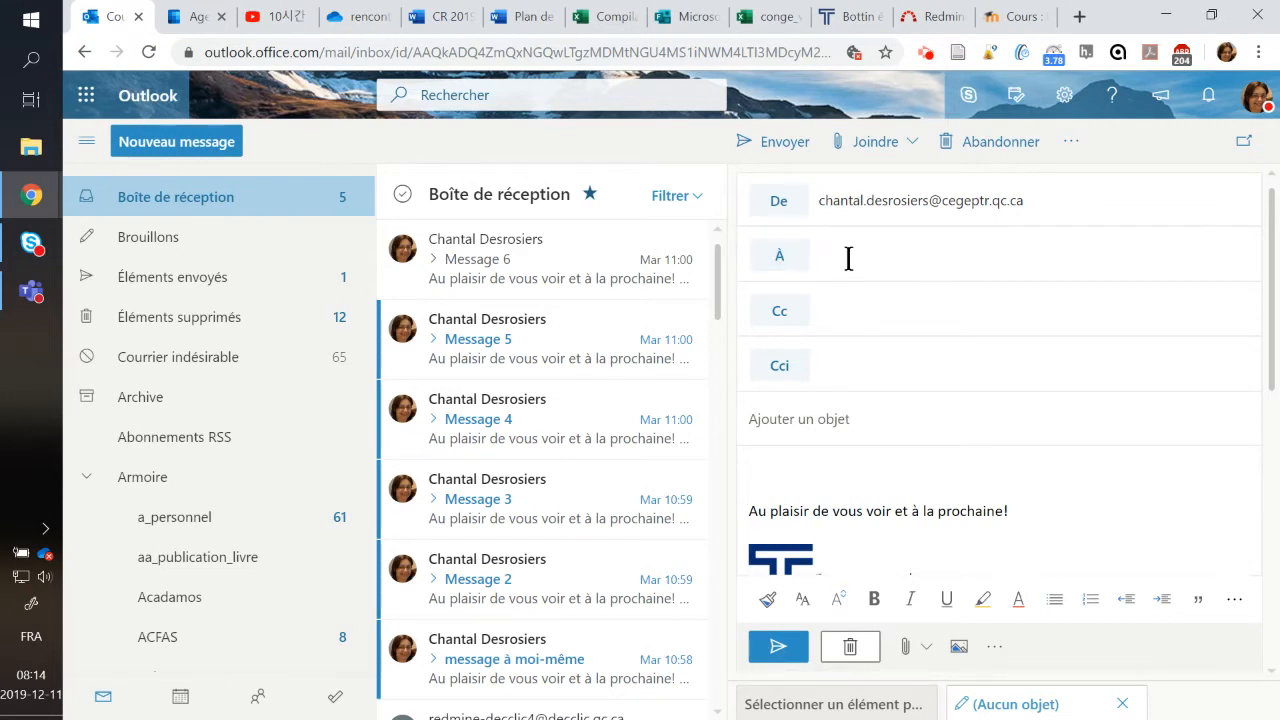
# Address the message to the sender's own account, with the first suggested contact in Cc and the second suggested contact in Cci
pyautogui.write('HANTAL')
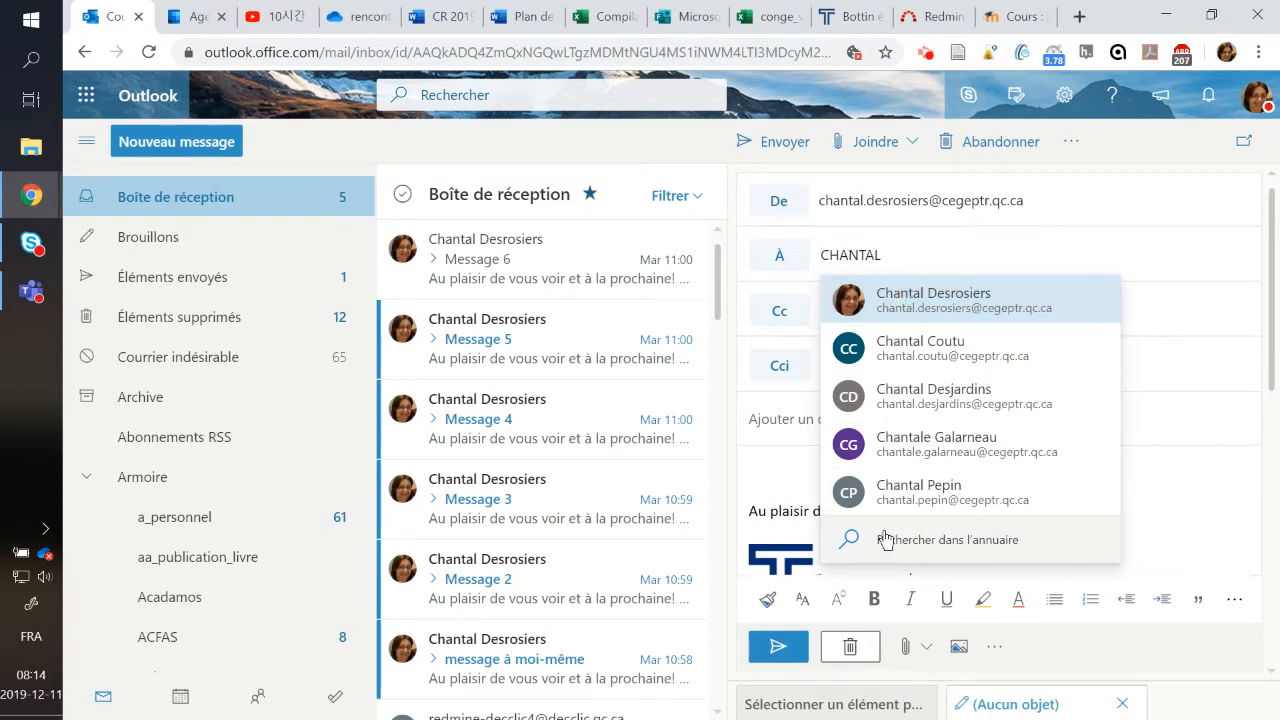
pyautogui.click(902, 307)
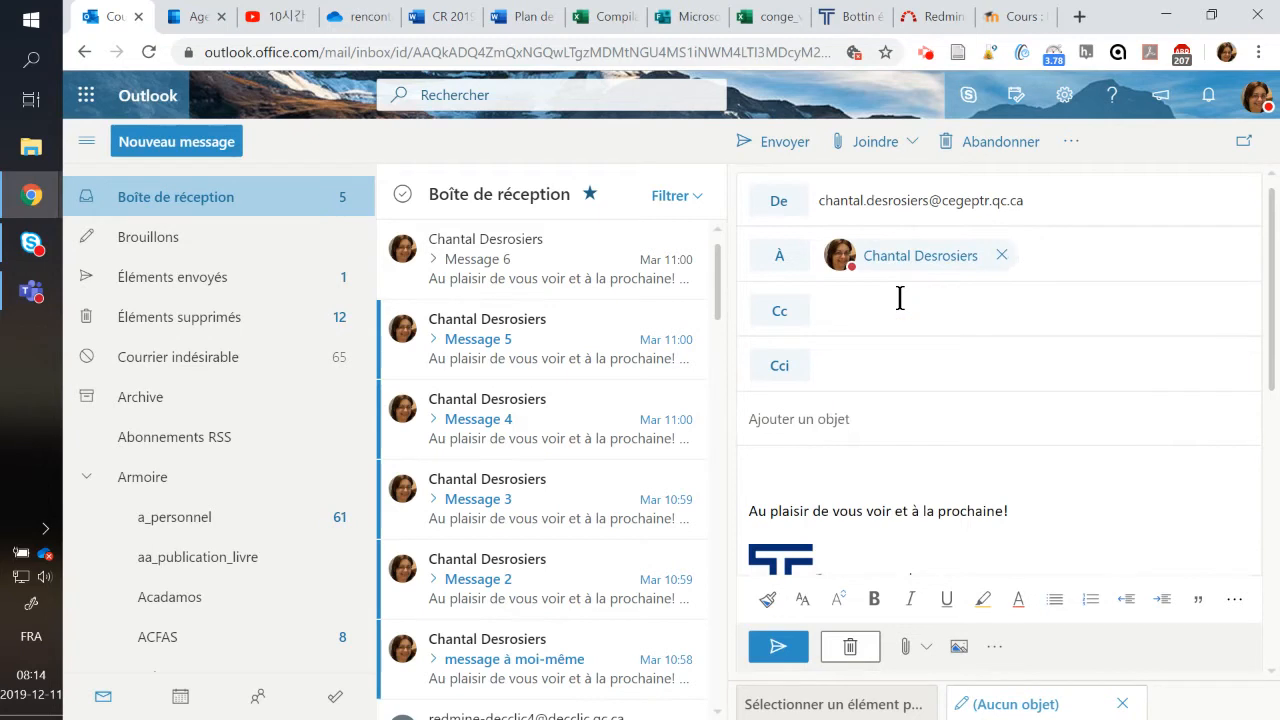
pyautogui.click(878, 313)
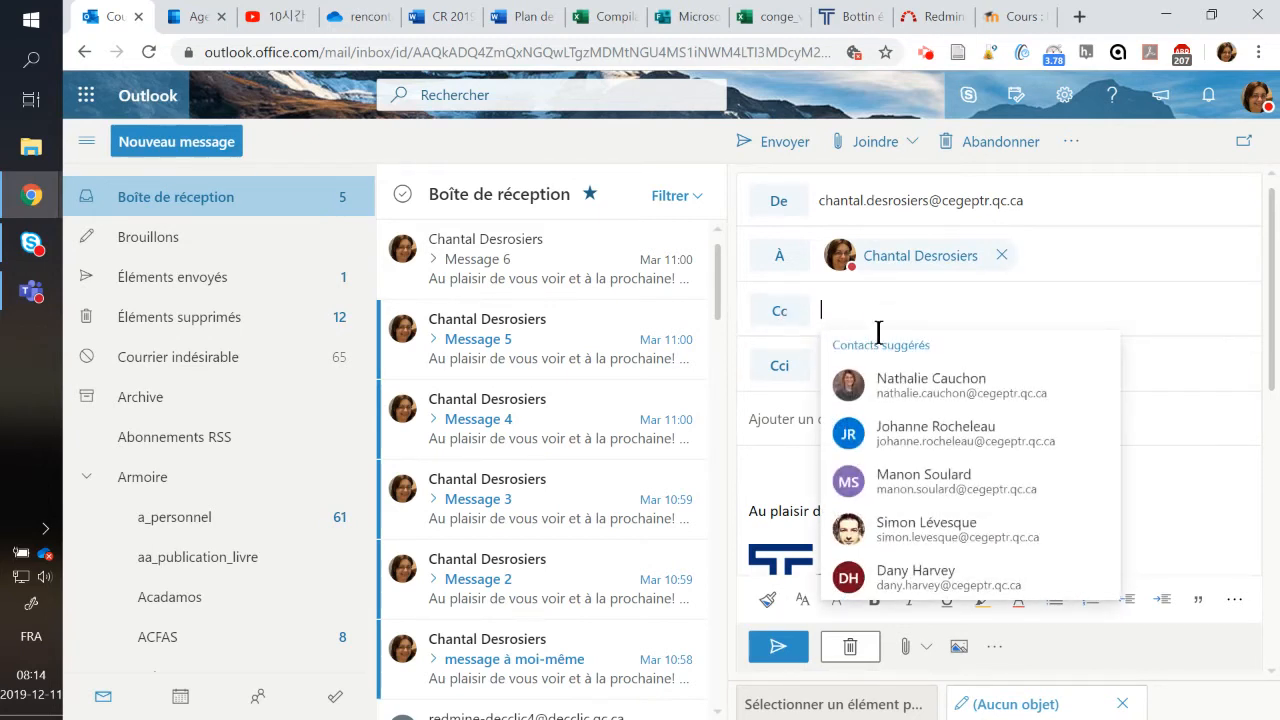
pyautogui.click(890, 390)
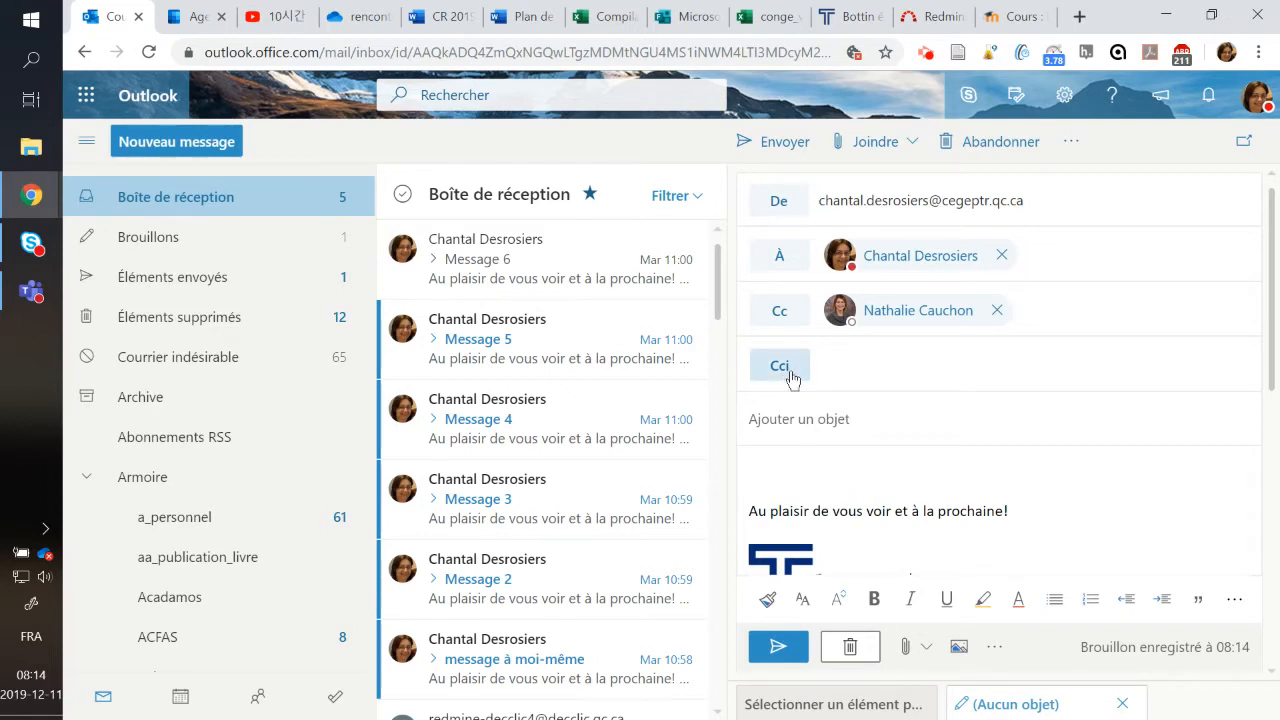
pyautogui.click(880, 371)
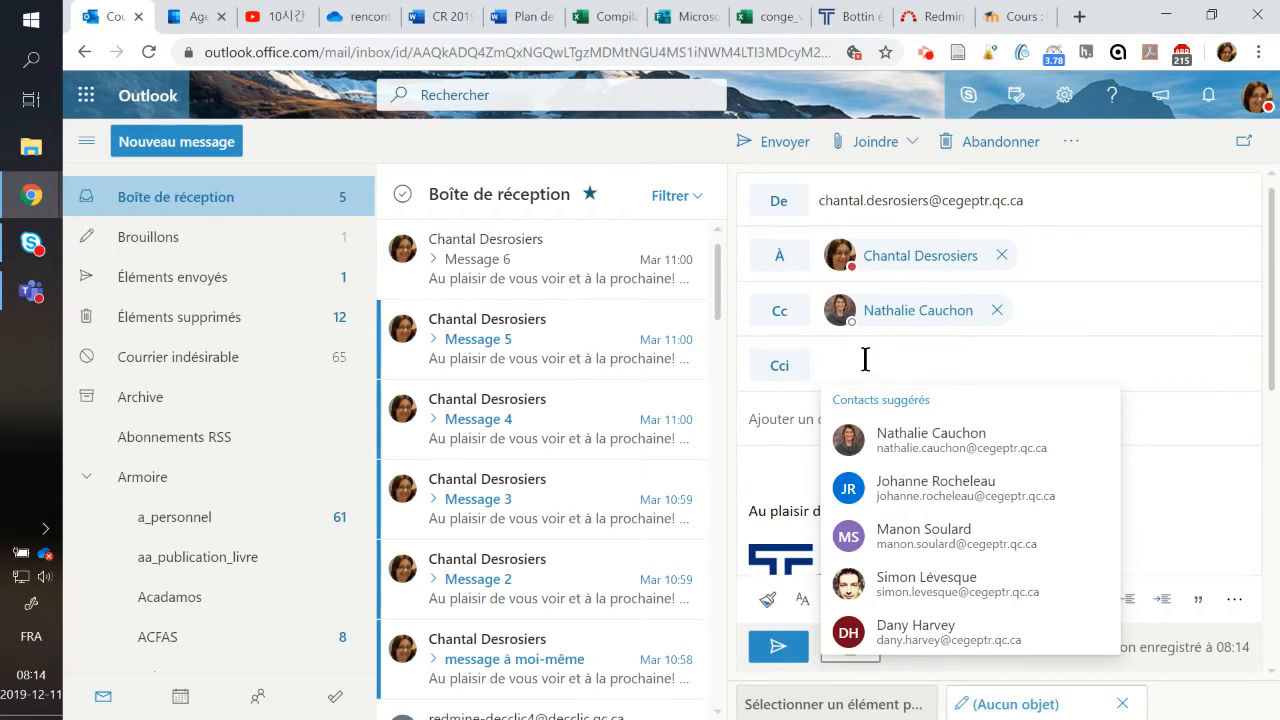
pyautogui.click(900, 482)
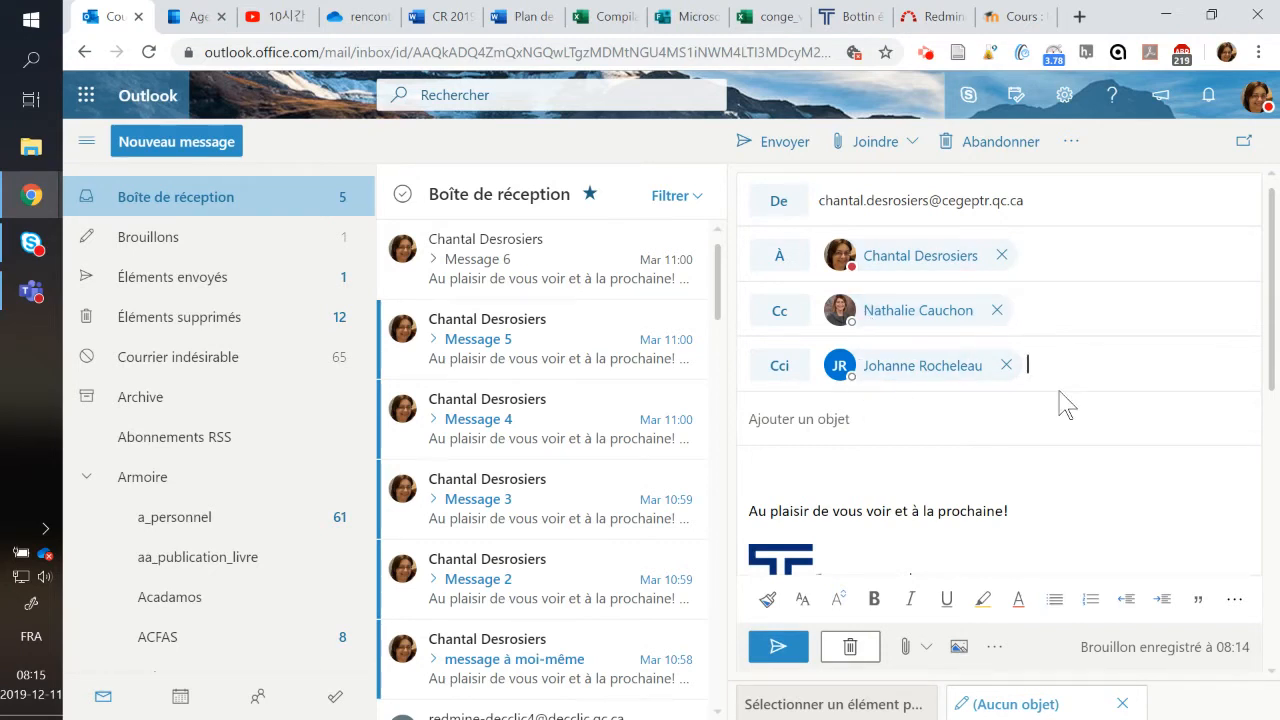
# Enter "Infolettre" as the message subject
pyautogui.click(829, 421)
pyautogui.write('i')
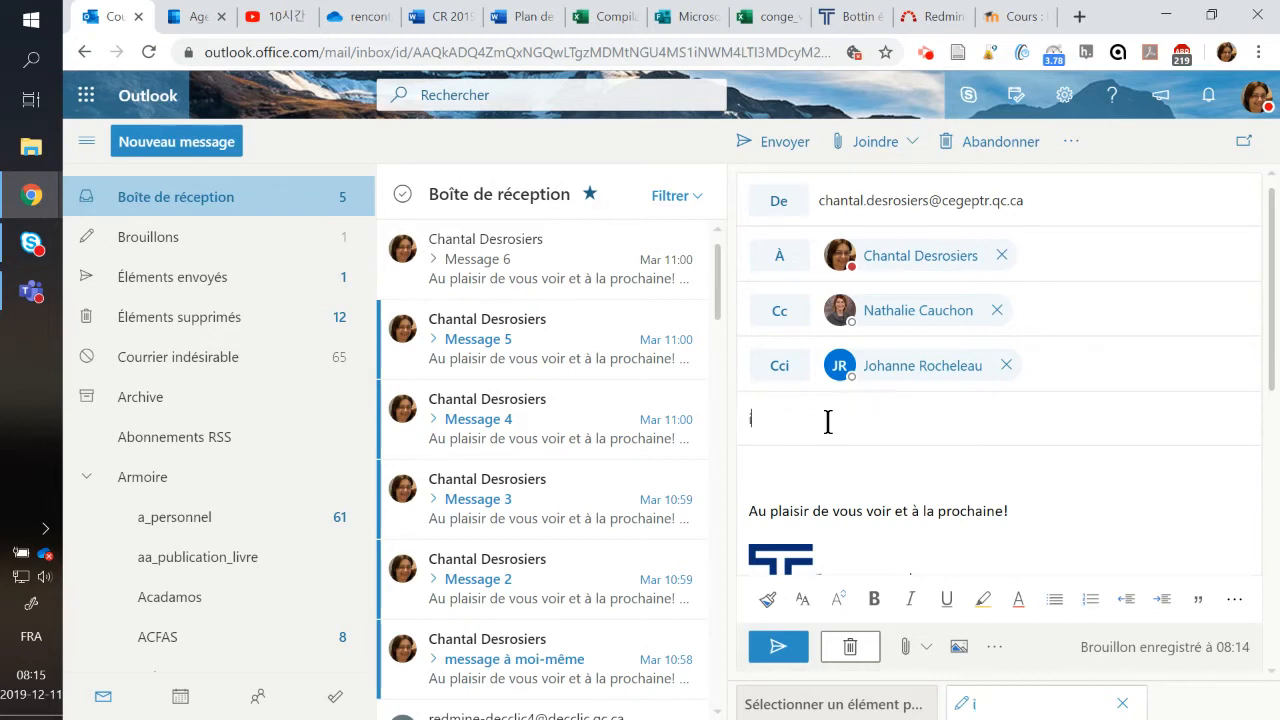
pyautogui.write('NFOLETTRE')
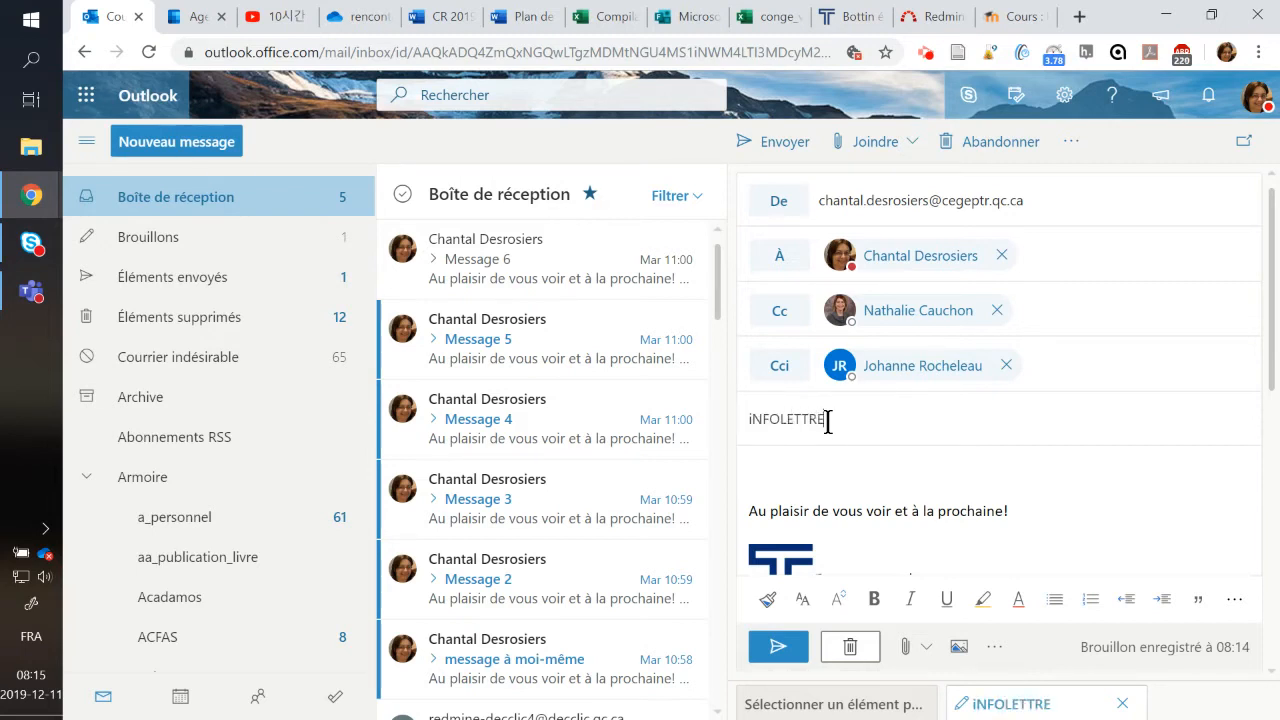
# Write "Bonjour,", "Voici la dernière infolettre :" and "Article à lire" as separate paragraphs above the closing line in the message body
pyautogui.click(798, 472)
pyautogui.write('Bonjou')
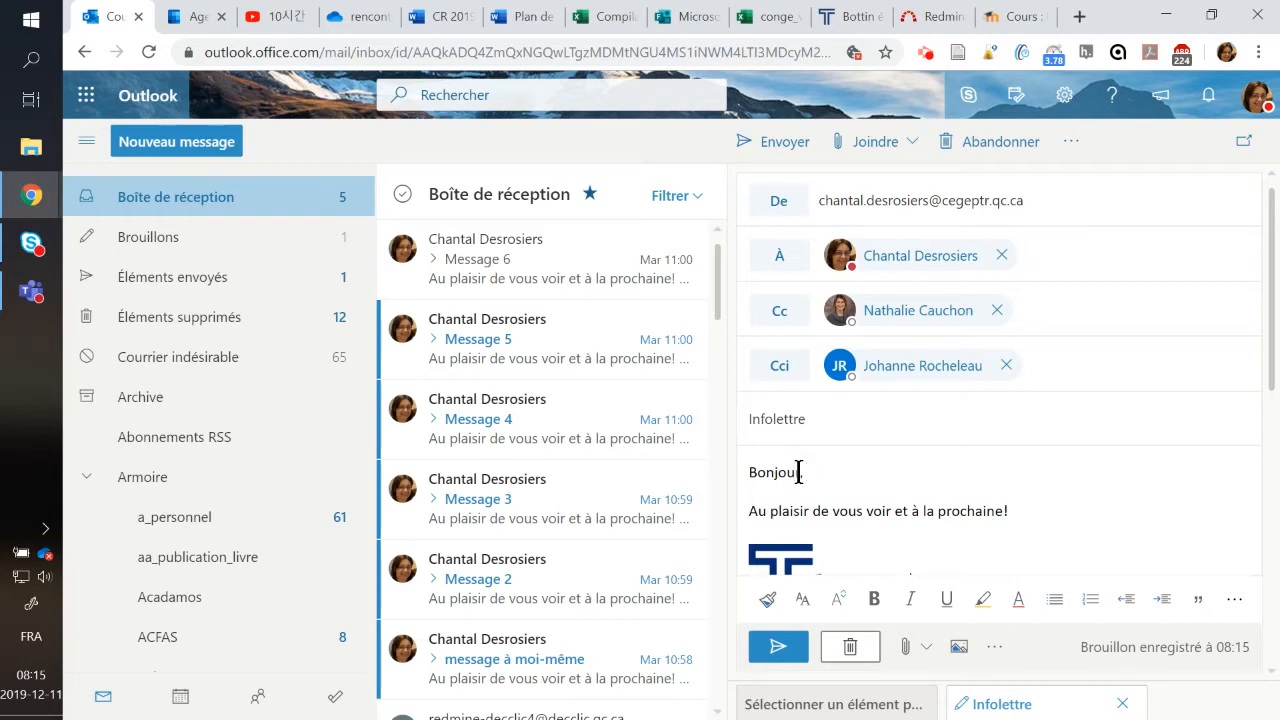
pyautogui.press('Return')
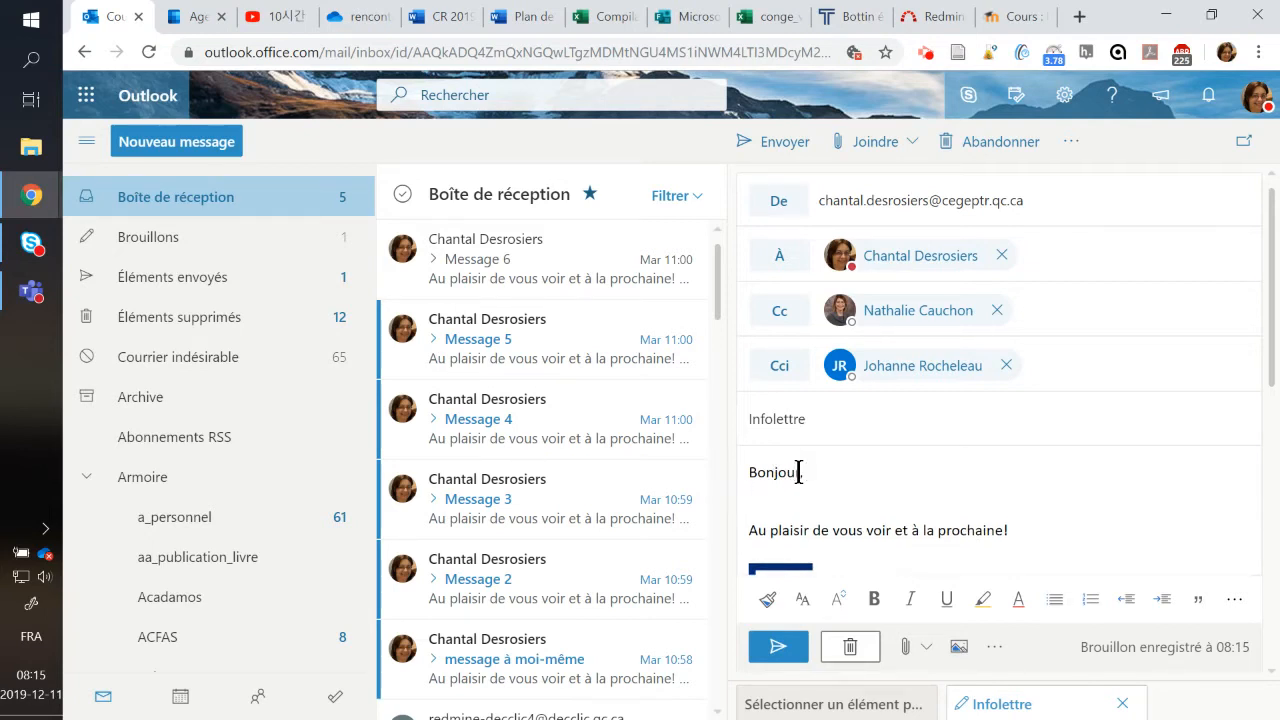
pyautogui.press('Return')
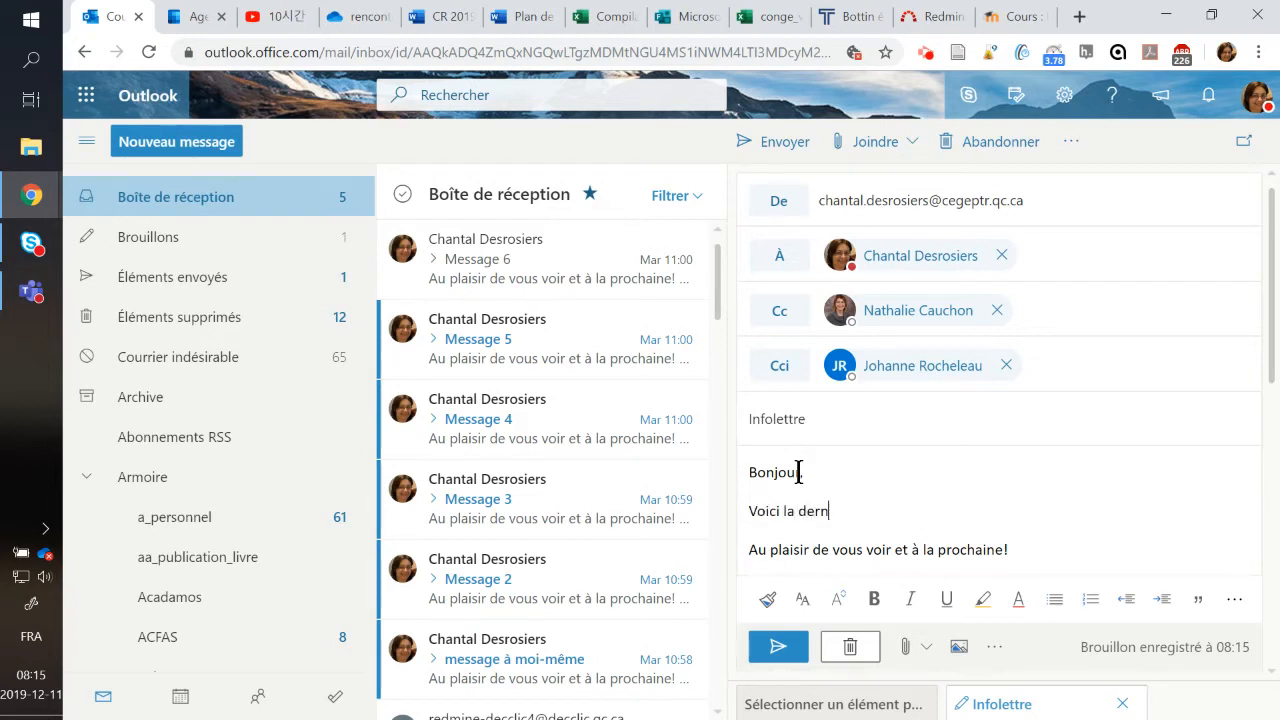
pyautogui.write('Voici la dernière infolettre')
pyautogui.press('Return')
pyautogui.press('Return')
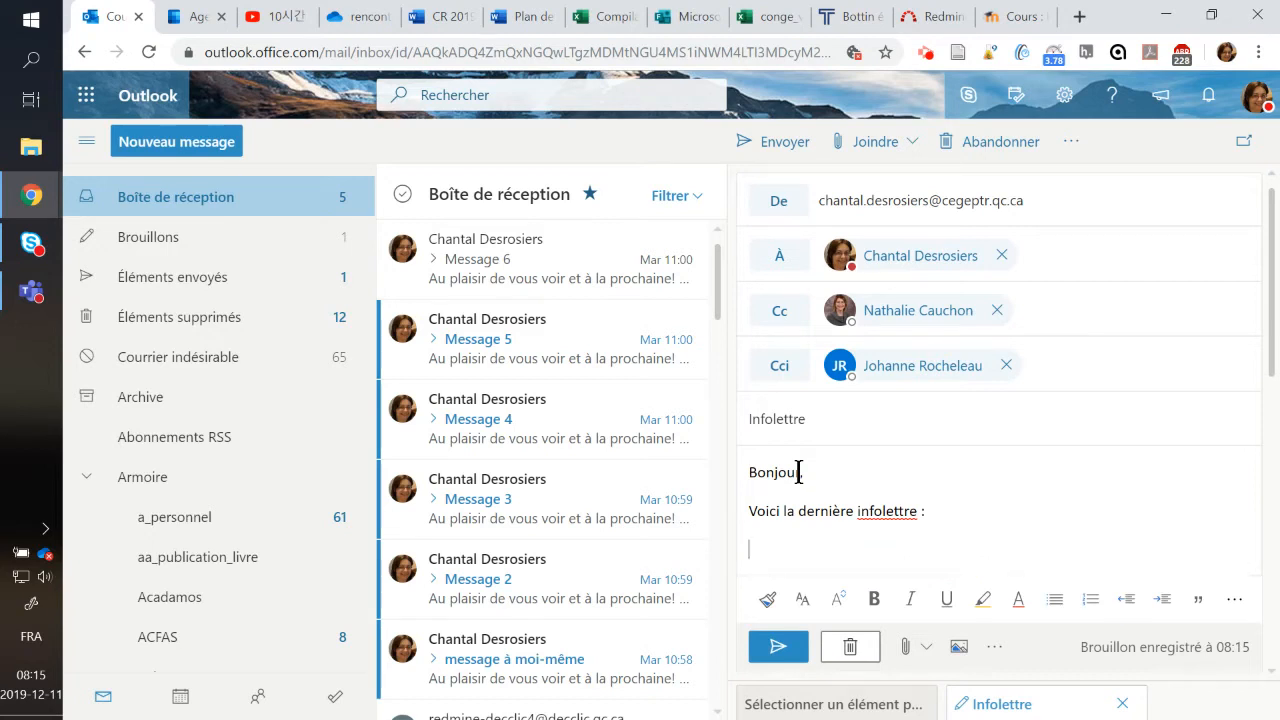
pyautogui.write('Article à lire')
# Format the "Article à lire" line in bold, size 10, with the Cambria font
pyautogui.moveTo(834, 551); pyautogui.dragTo(725, 565)
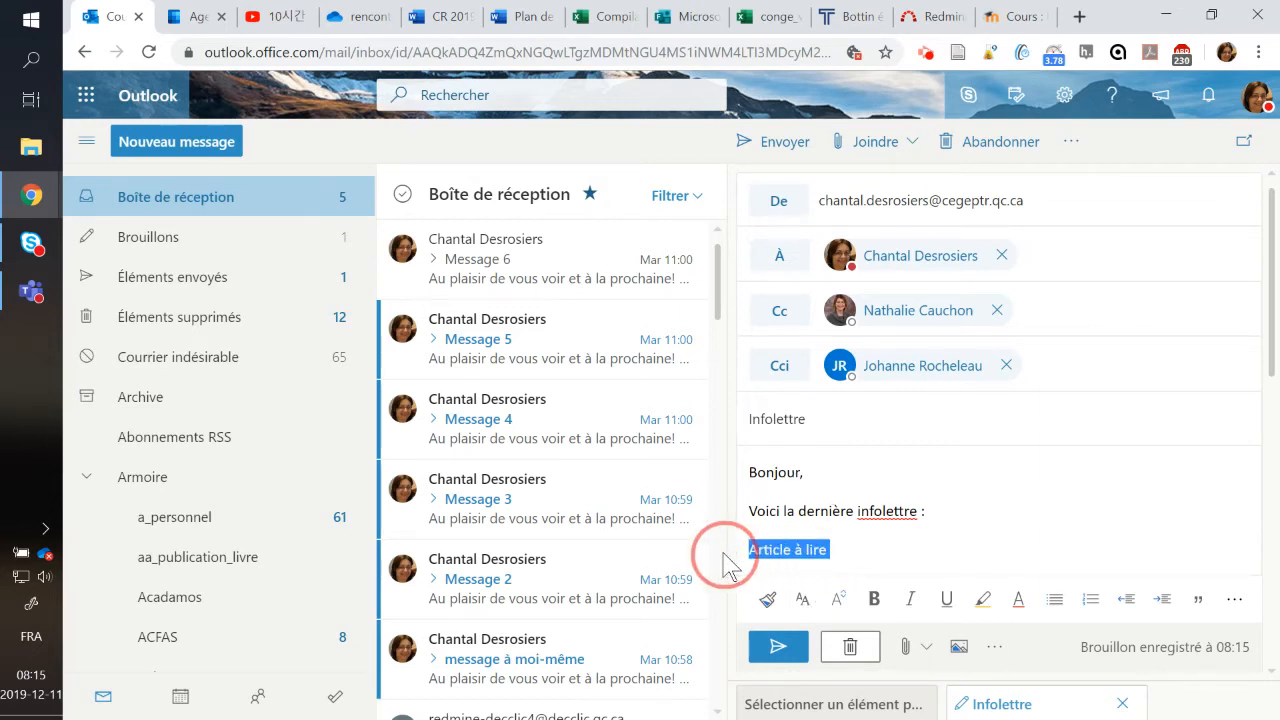
pyautogui.click(875, 605)
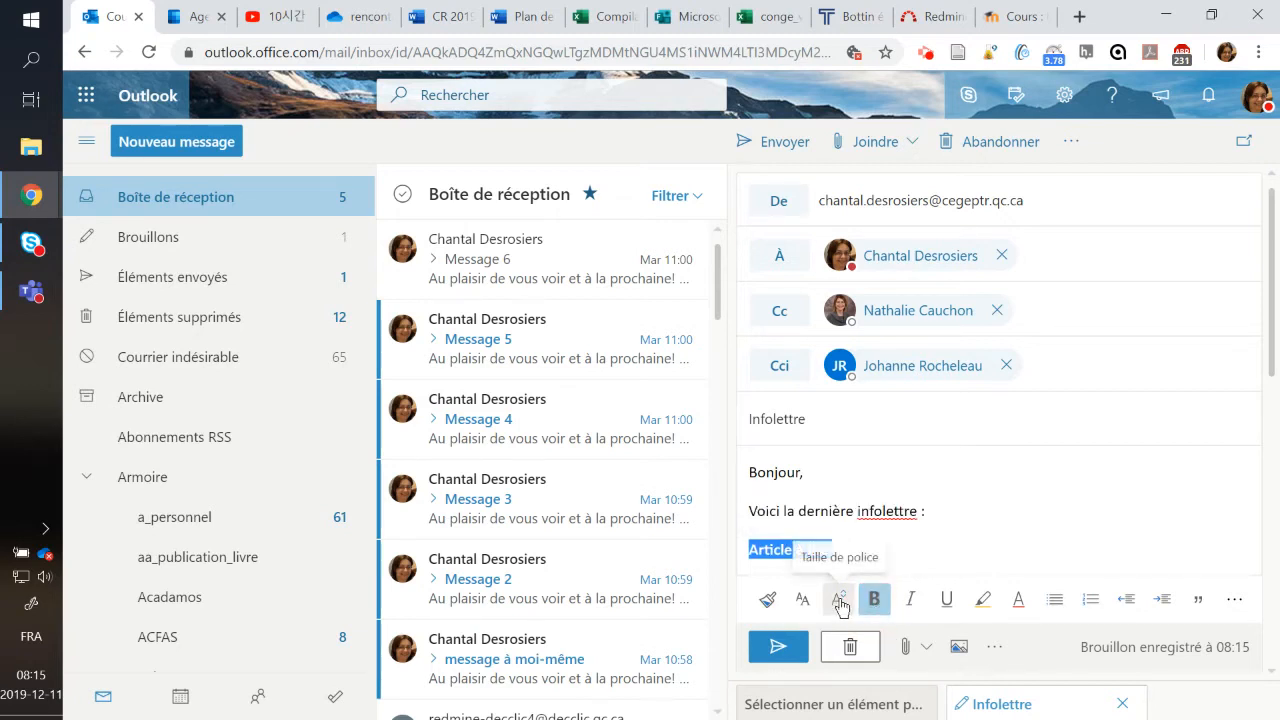
pyautogui.click(840, 603)
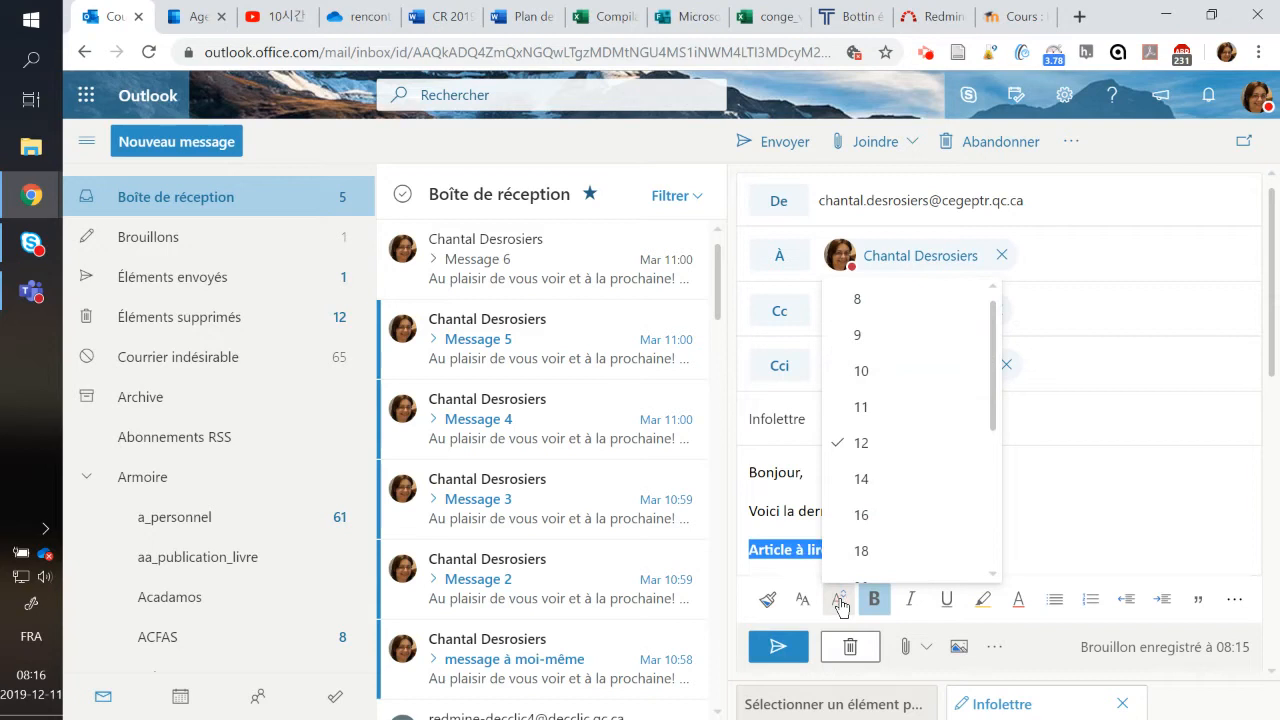
pyautogui.click(866, 378)
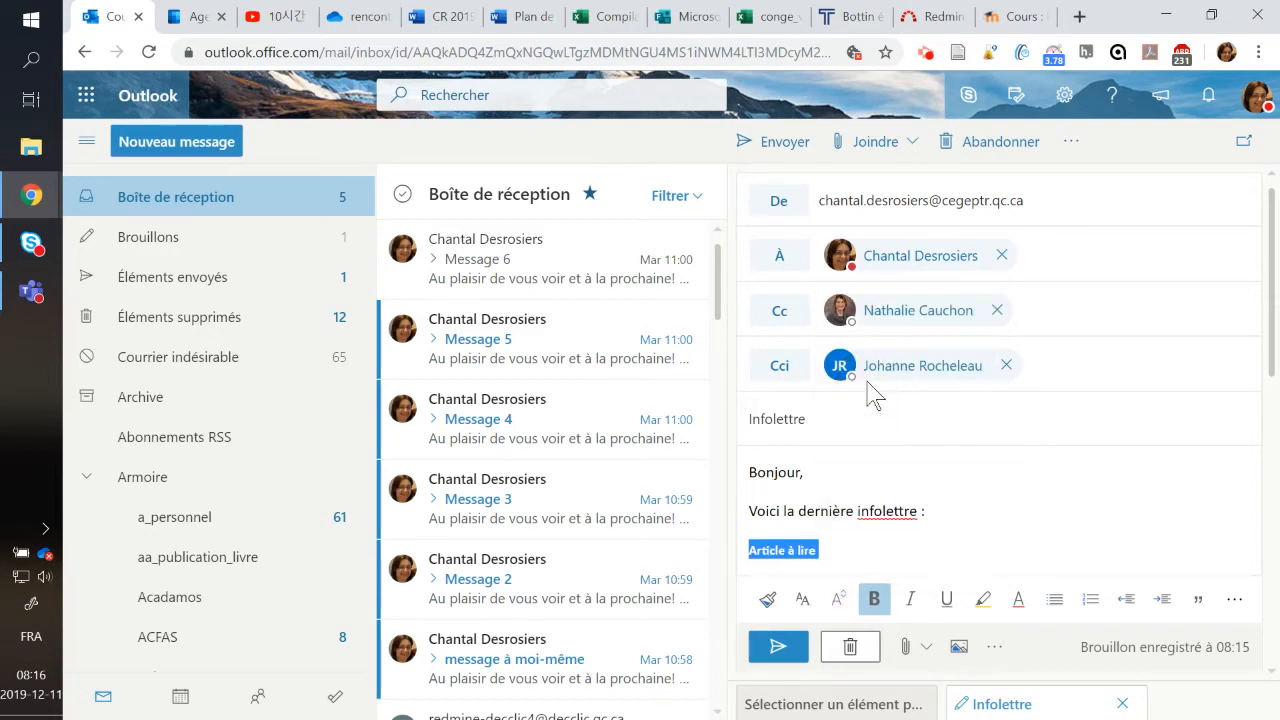
pyautogui.click(801, 602)
pyautogui.scroll(-1, 871, 423)
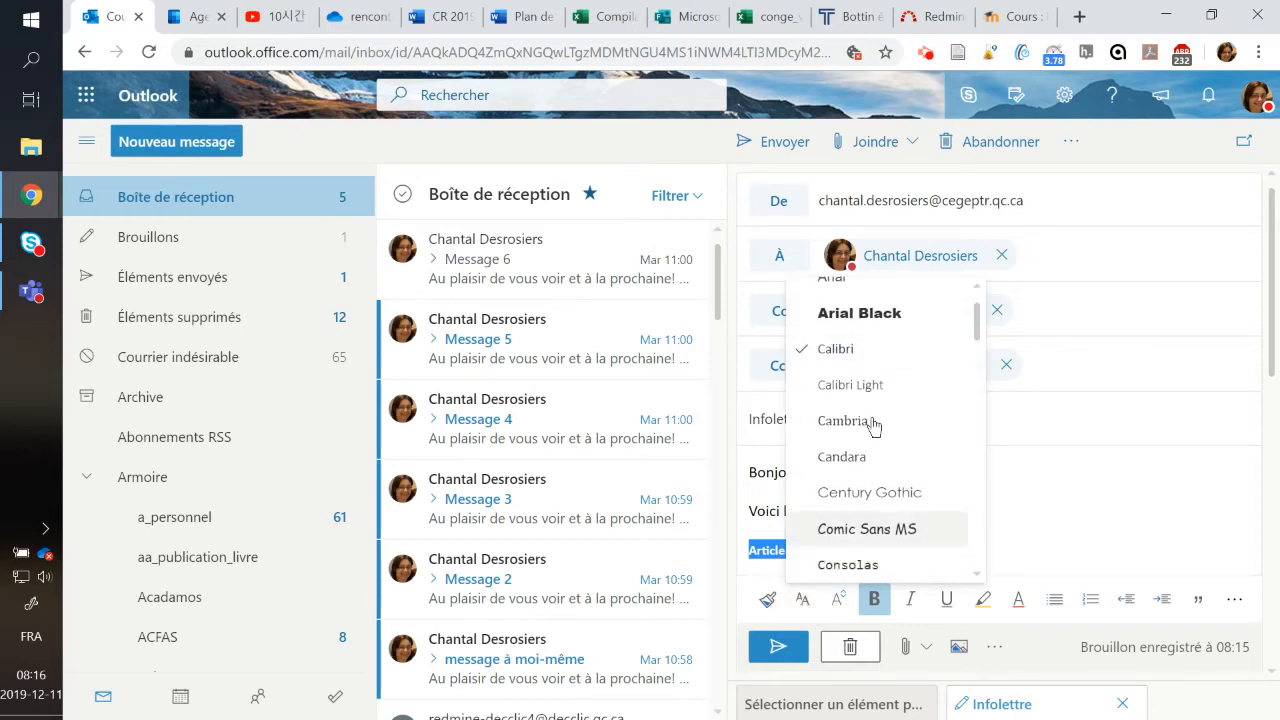
pyautogui.click(871, 421)
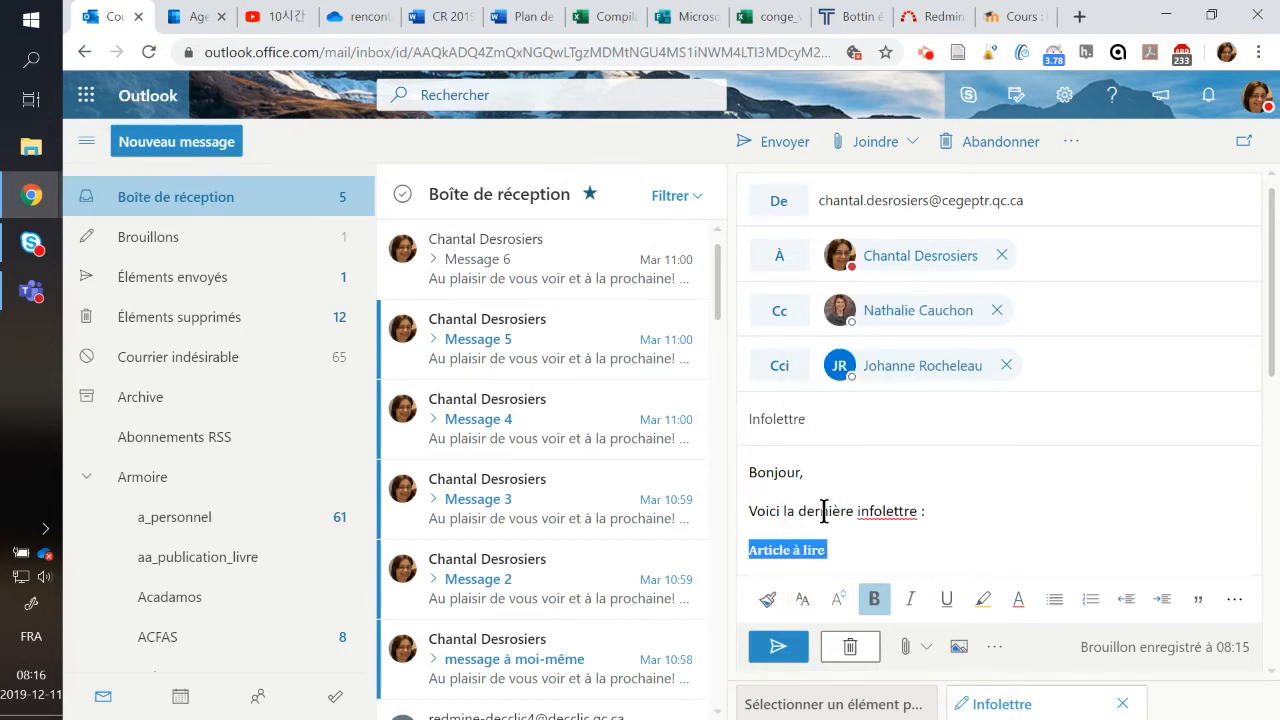
# Highlight "Article à lire" in orange and set its font colour to light red
pyautogui.click(983, 603)
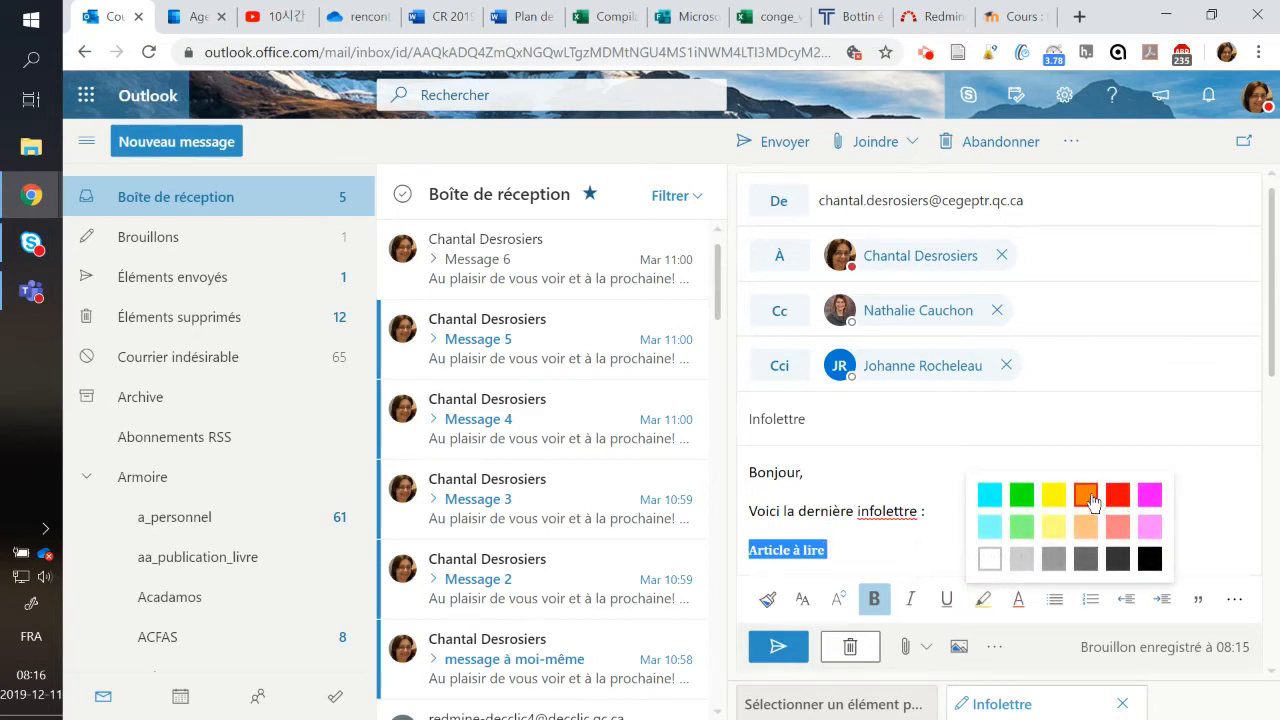
pyautogui.click(1090, 496)
pyautogui.click(900, 548)
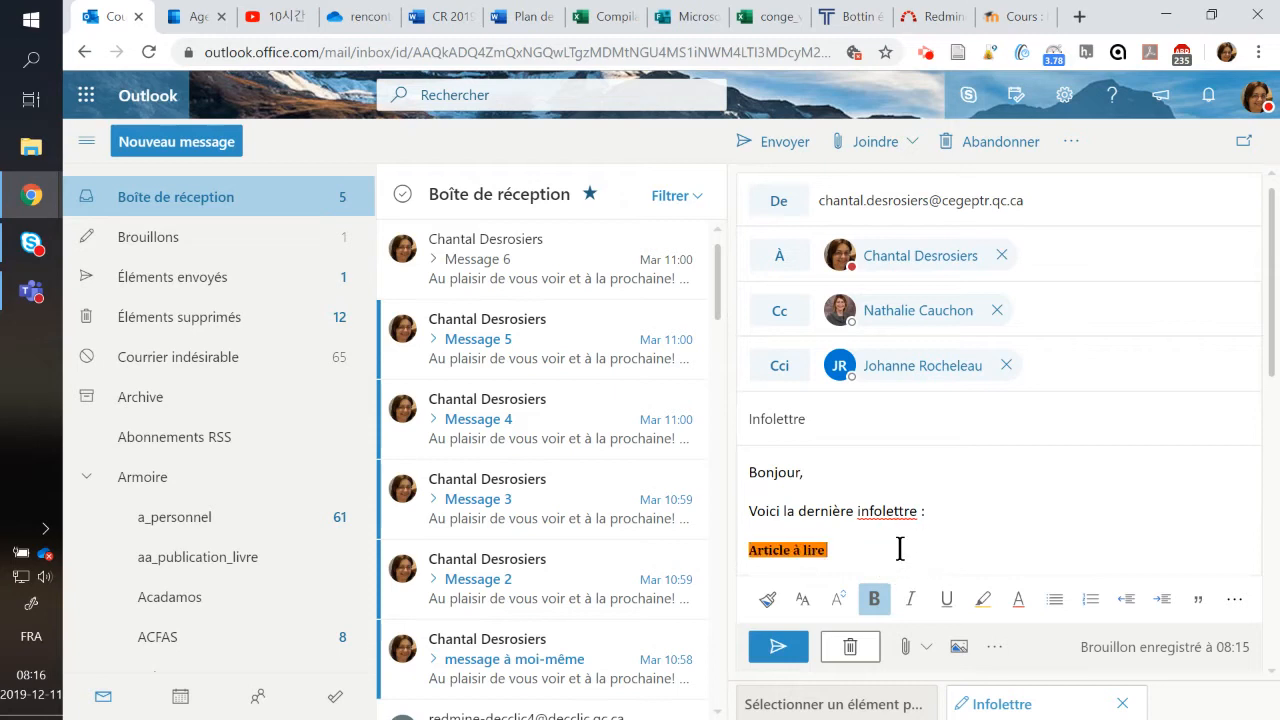
pyautogui.moveTo(829, 551); pyautogui.dragTo(749, 548)
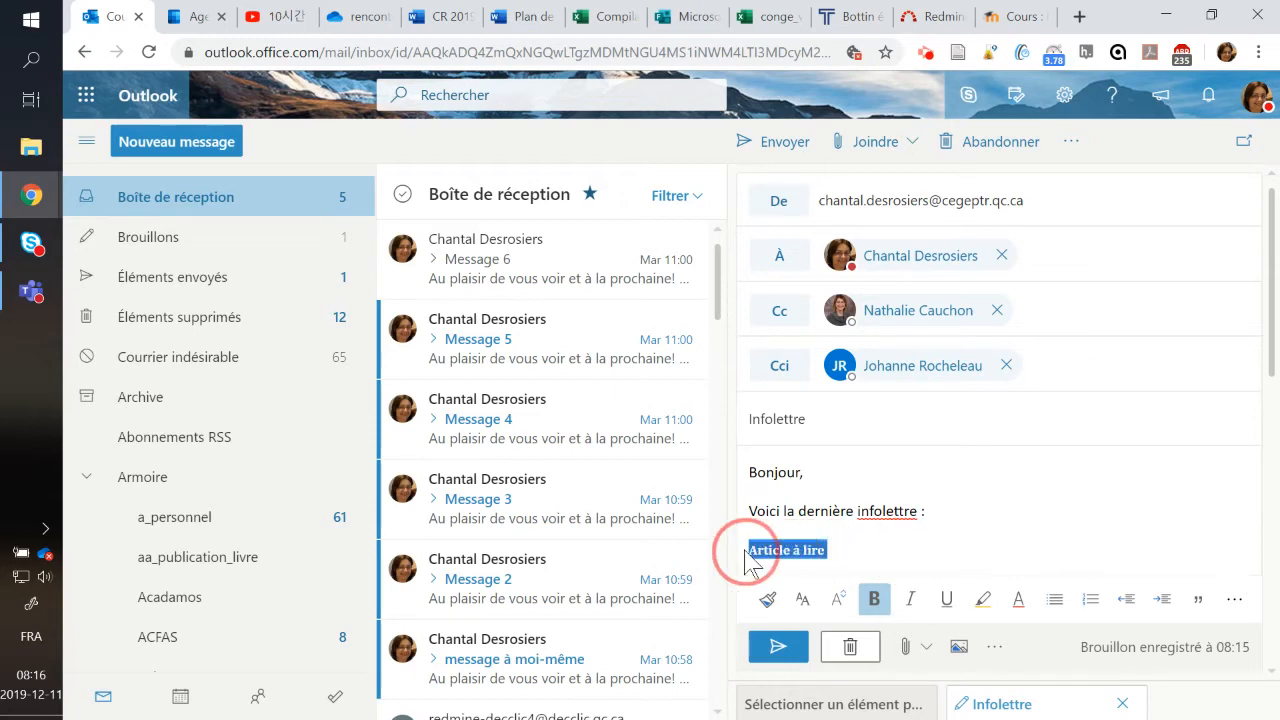
pyautogui.click(1018, 603)
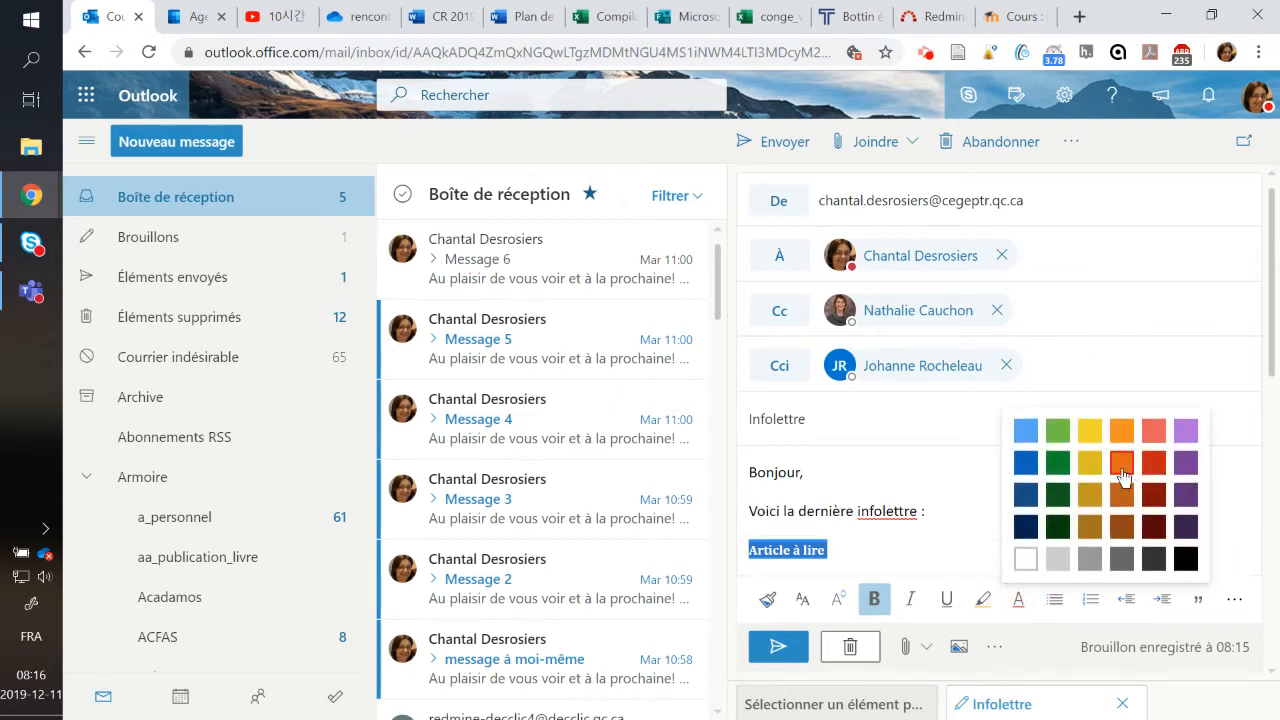
pyautogui.click(1150, 430)
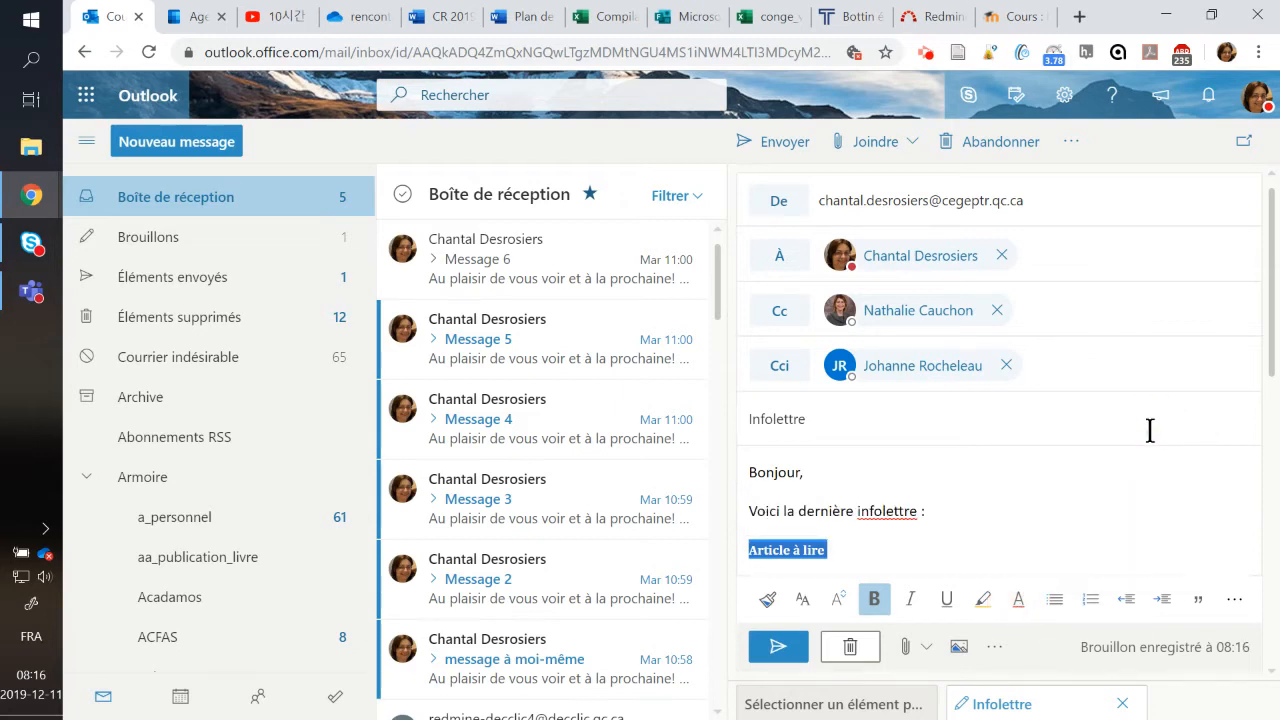
pyautogui.click(860, 550)
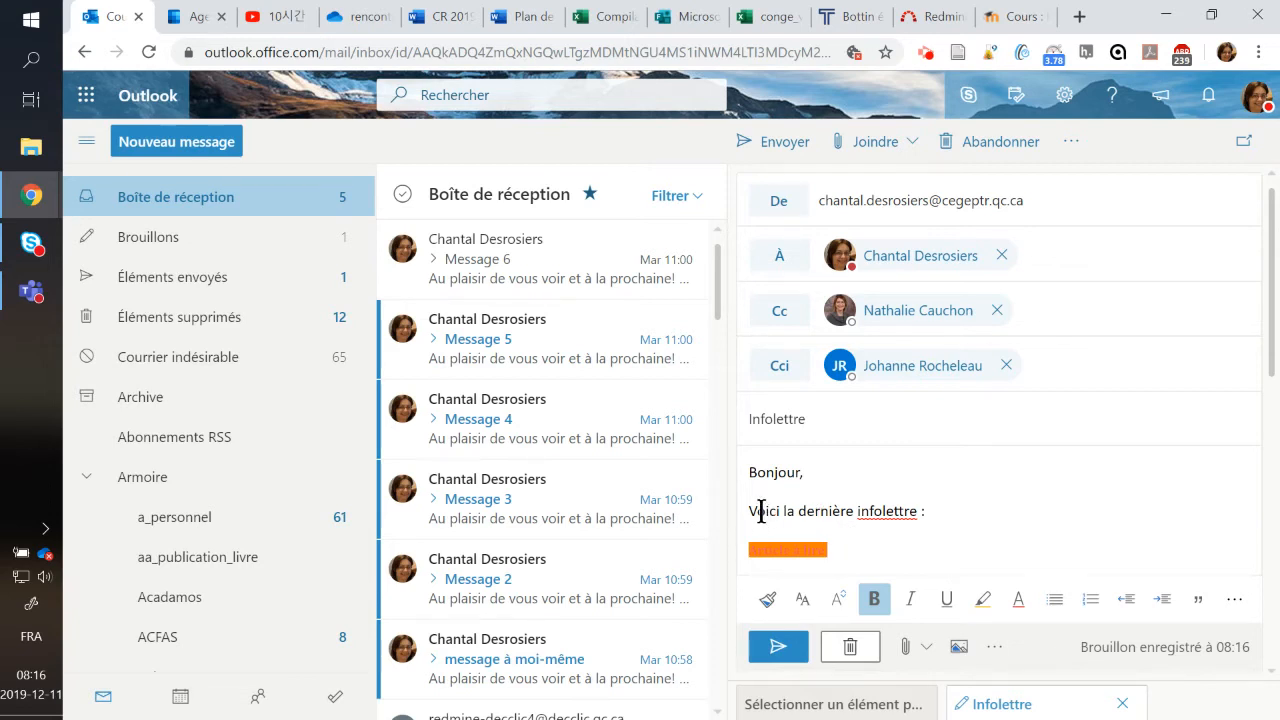
# Copy the plain formatting of the "Voici la dernière infolettre" line onto "Article à lire" with the format painter
pyautogui.moveTo(751, 514); pyautogui.dragTo(834, 513)
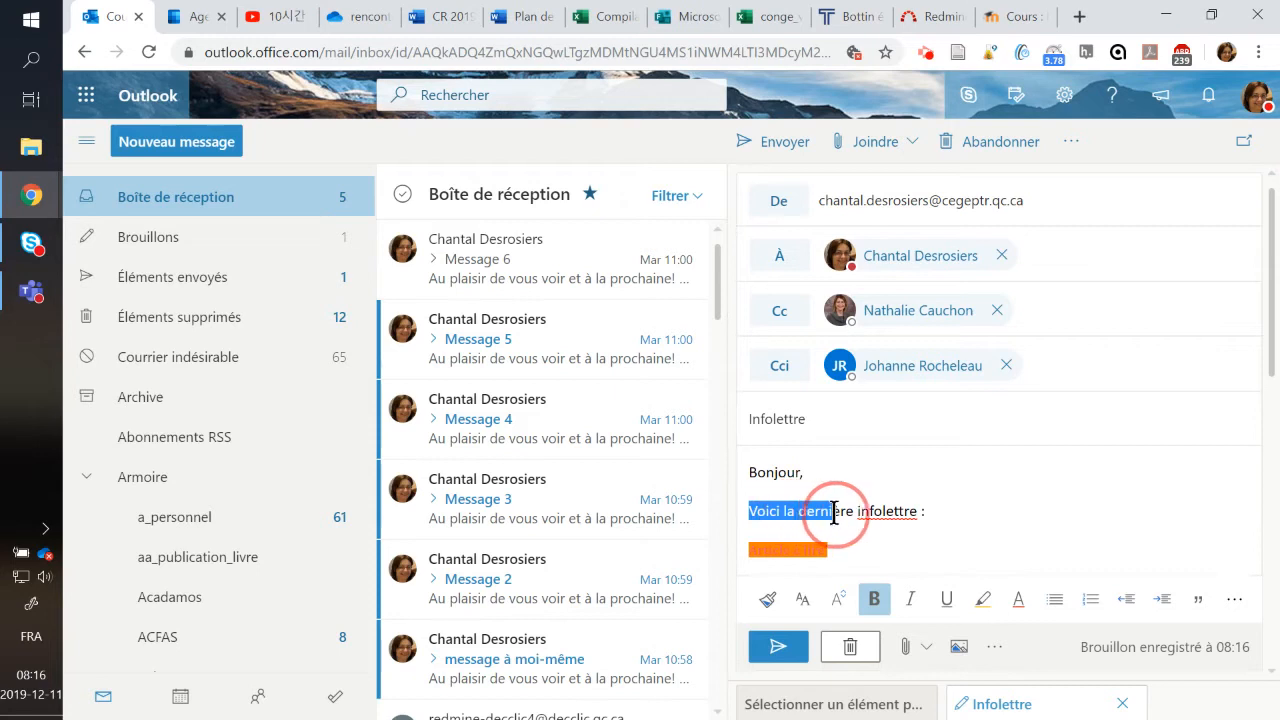
pyautogui.click(770, 599)
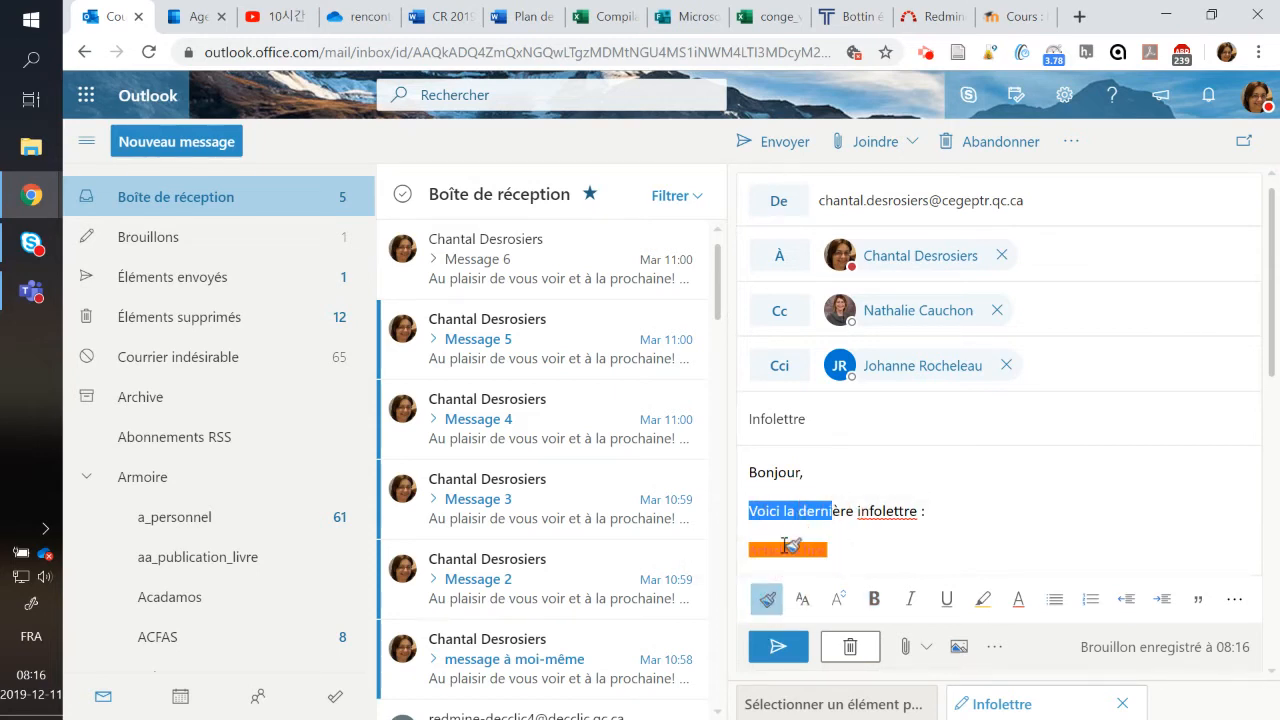
pyautogui.moveTo(752, 549); pyautogui.dragTo(831, 549)
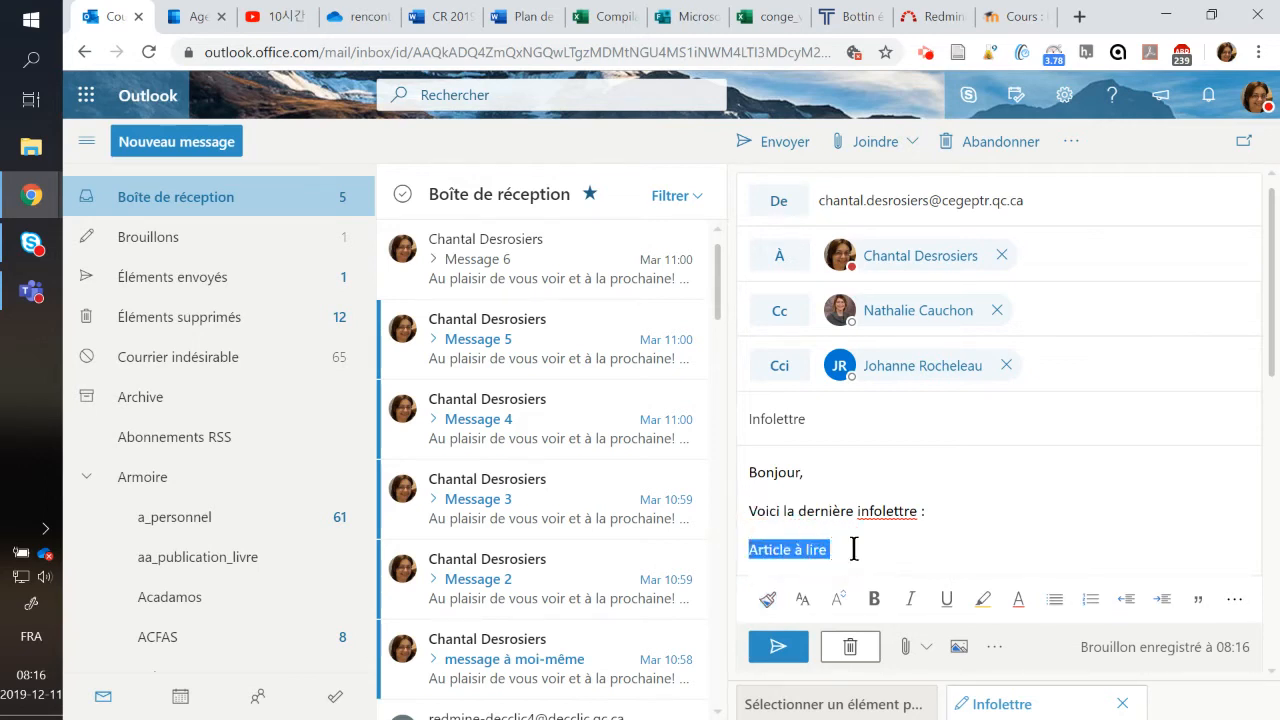
pyautogui.click(855, 549)
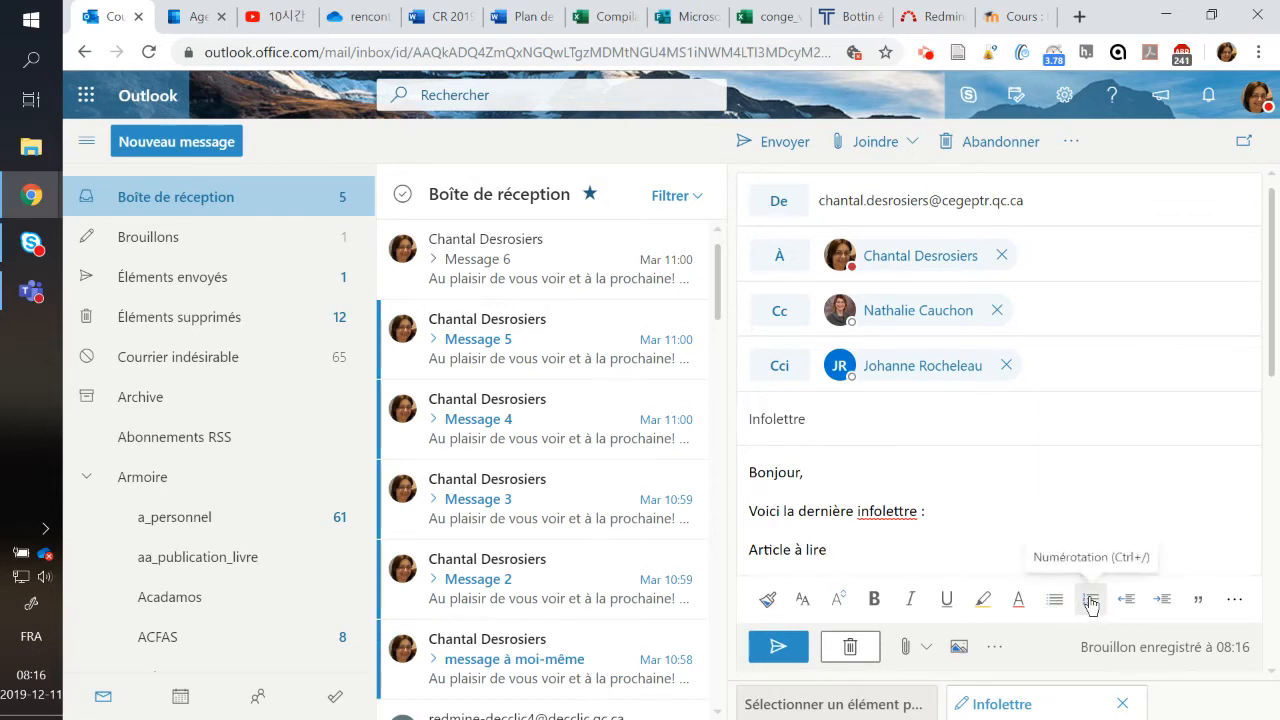
pyautogui.click(1235, 600)
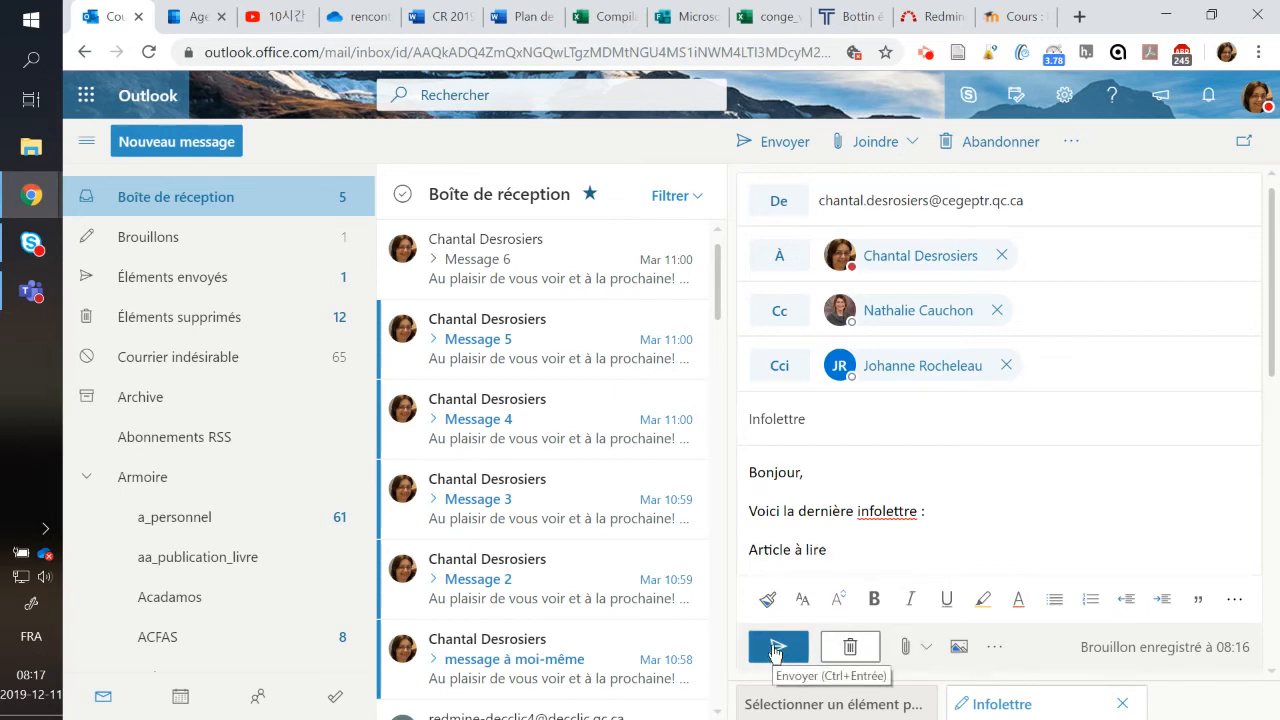
# Attach the image african-2029984_960_720.png from the computer's Images enregistrées folder to the message
pyautogui.click(927, 648)
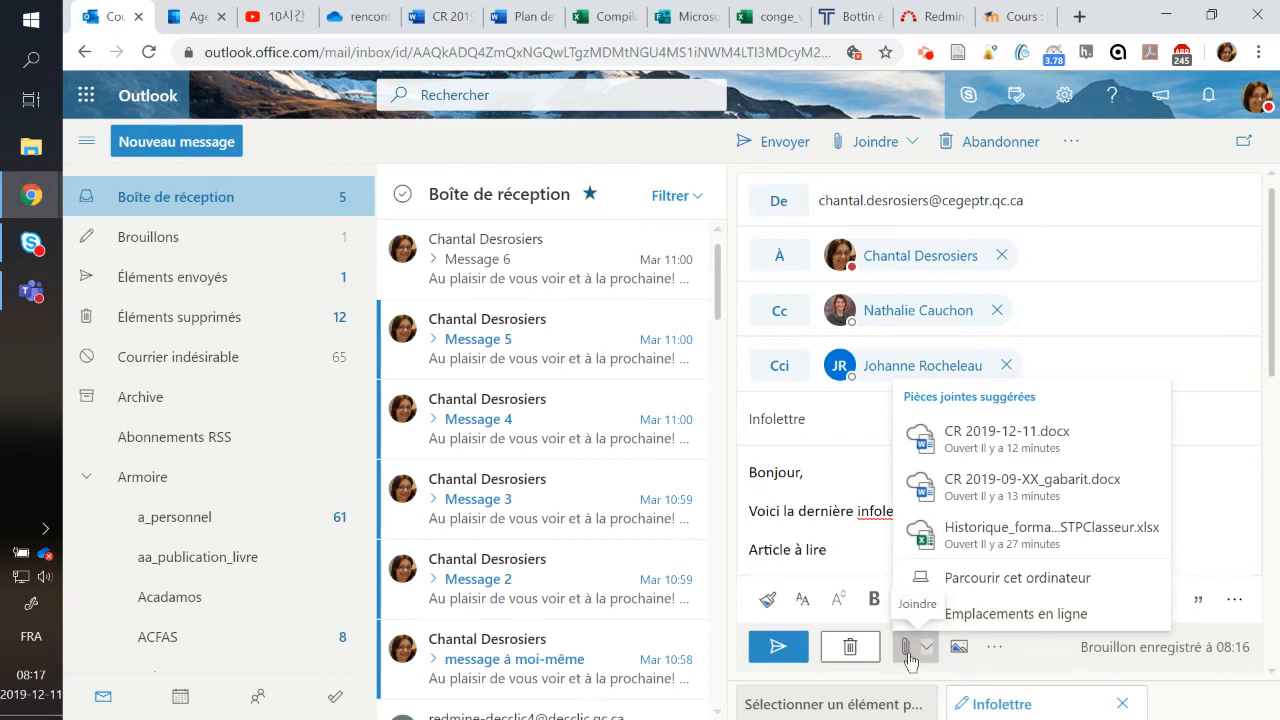
pyautogui.click(977, 580)
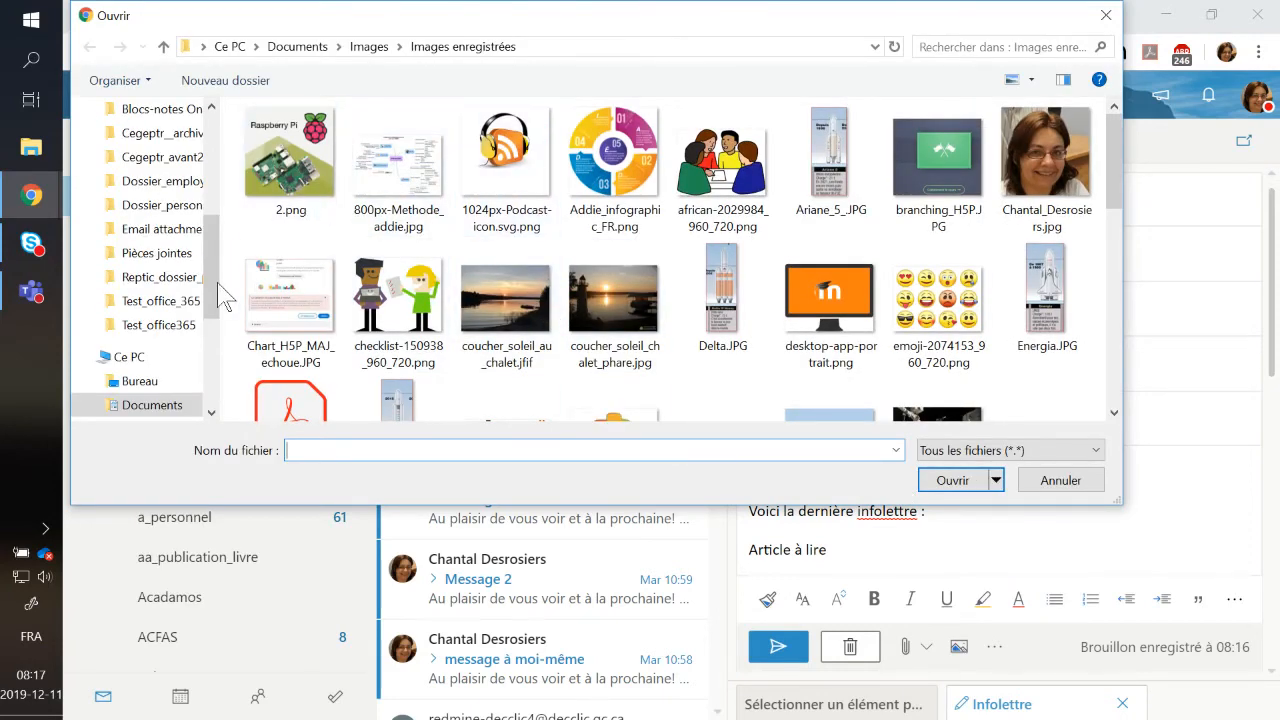
pyautogui.scroll(3, 215, 285)
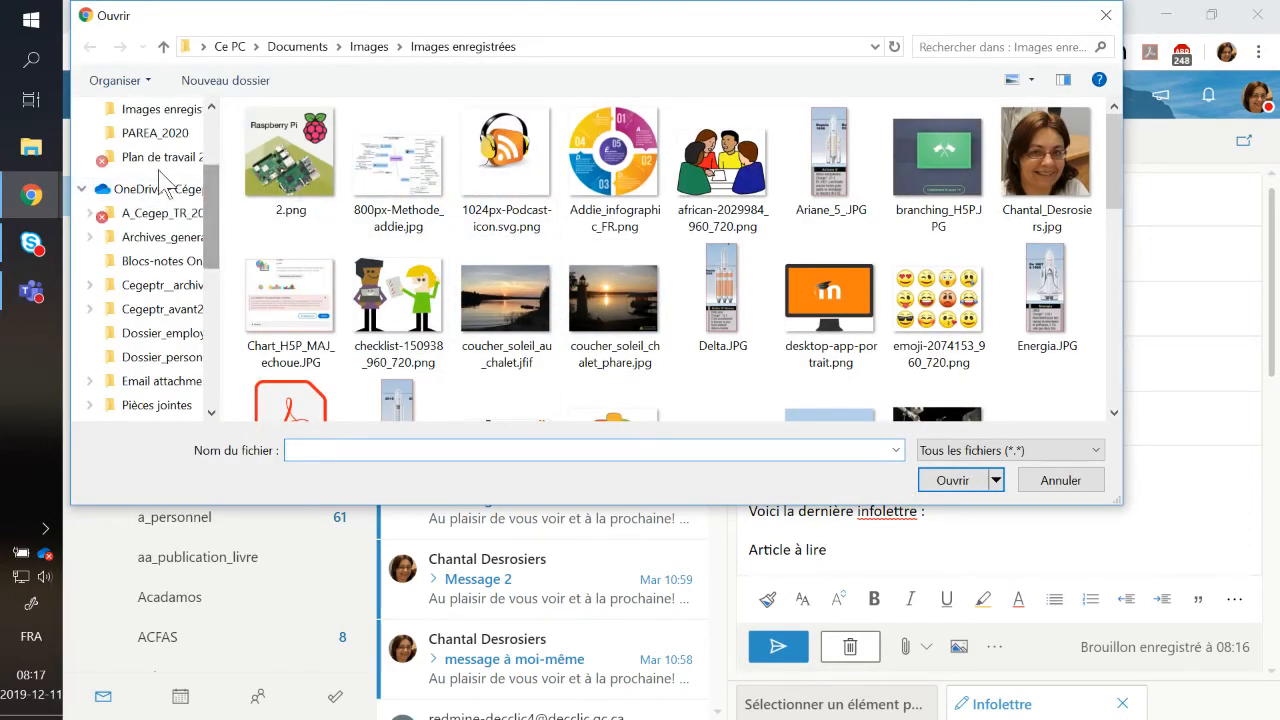
pyautogui.moveTo(212, 206); pyautogui.dragTo(175, 352)
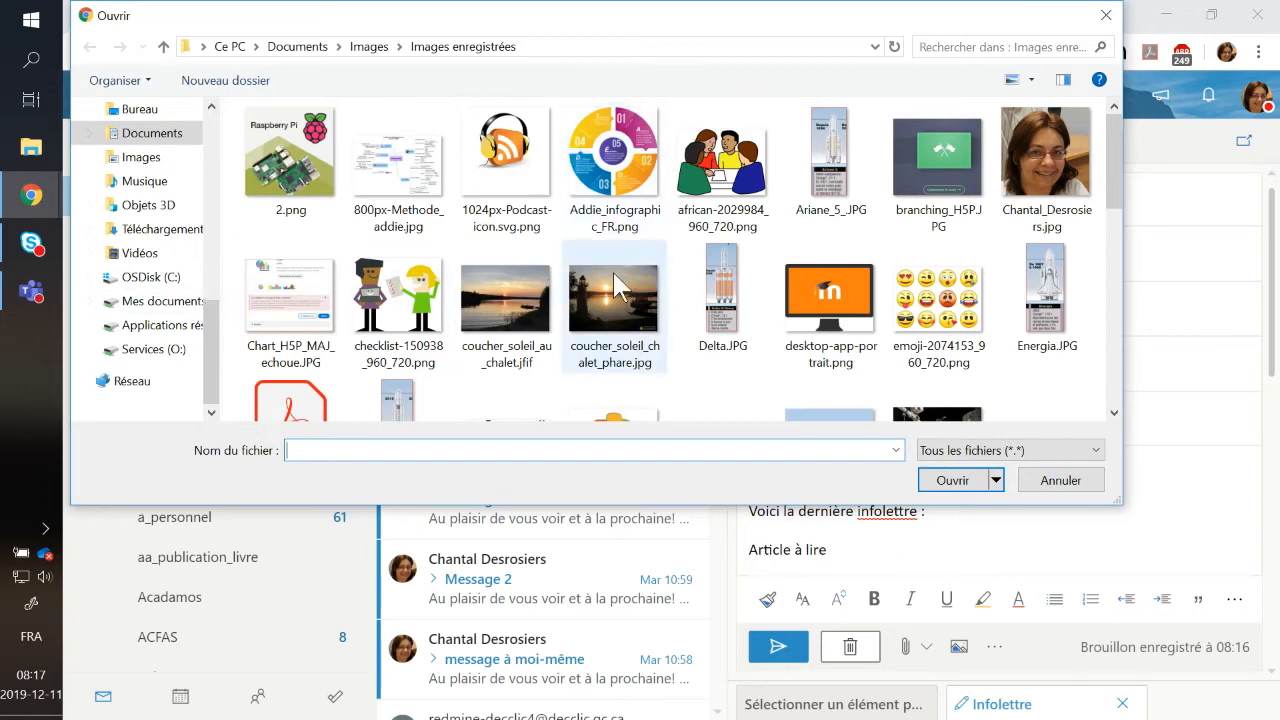
pyautogui.click(725, 196)
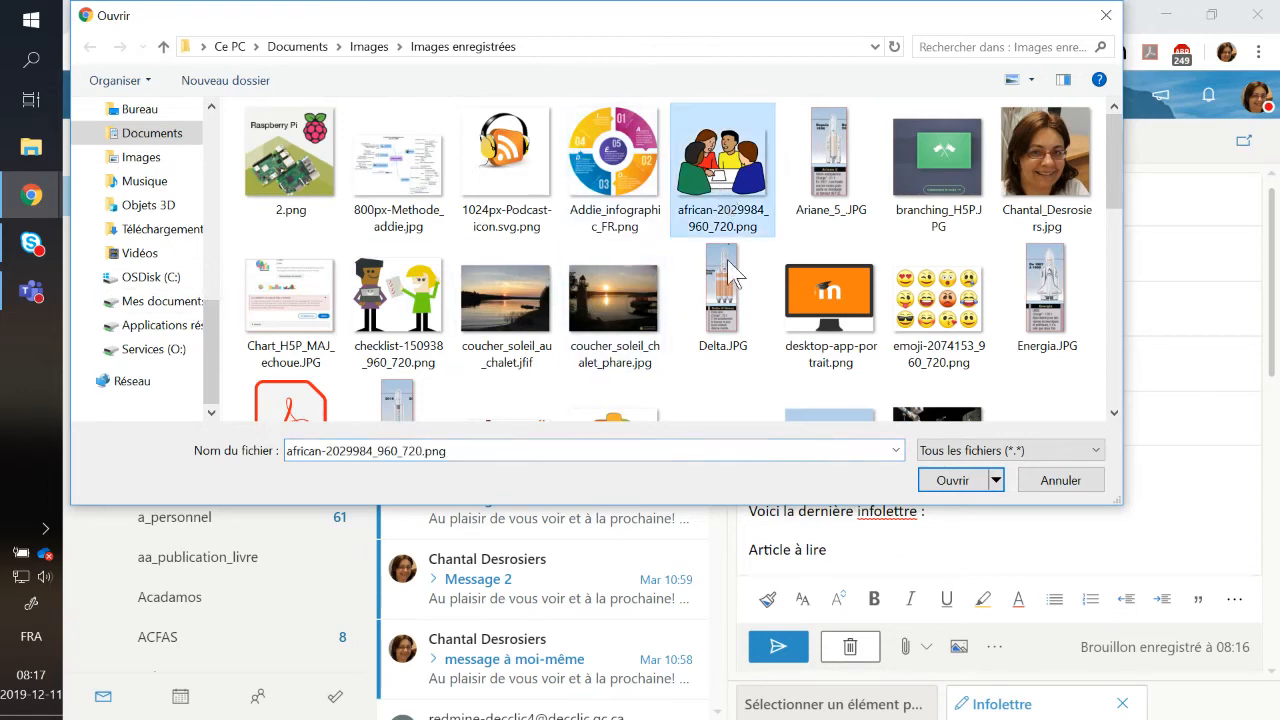
pyautogui.click(952, 481)
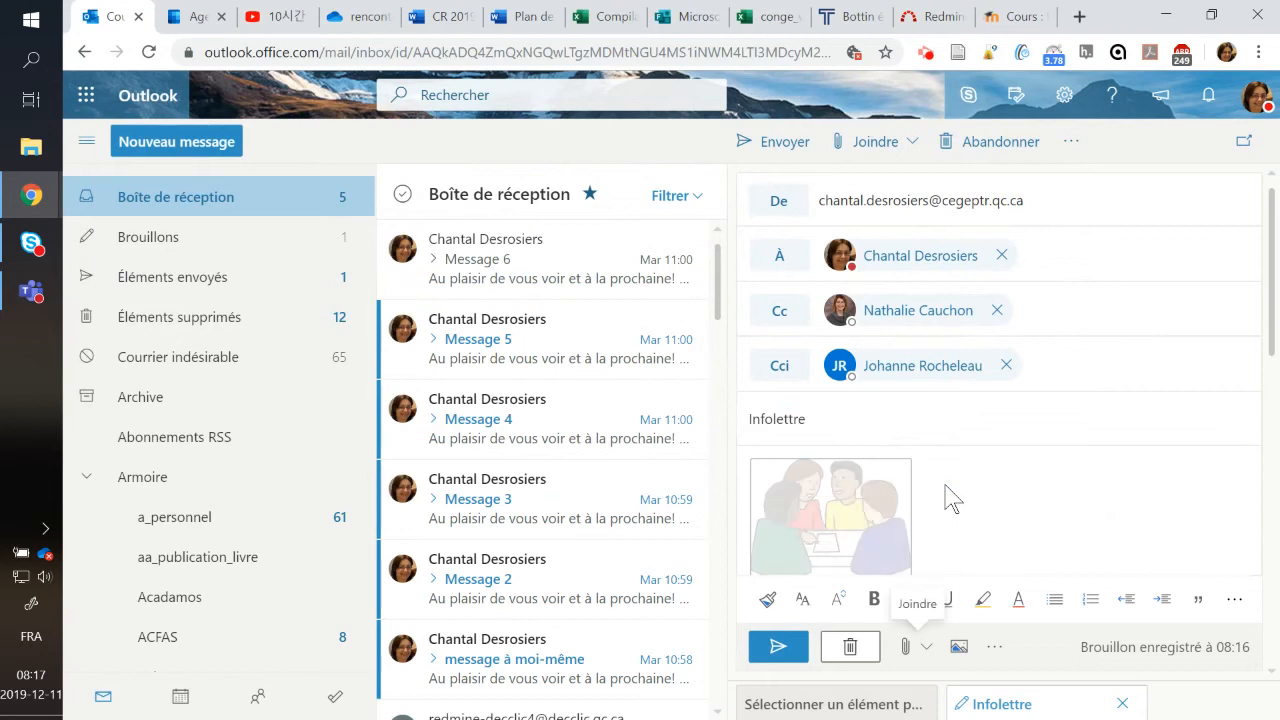
# Remove the Cci and Cc recipients from the Infolettre message and send it
pyautogui.scroll(-1, 925, 513)
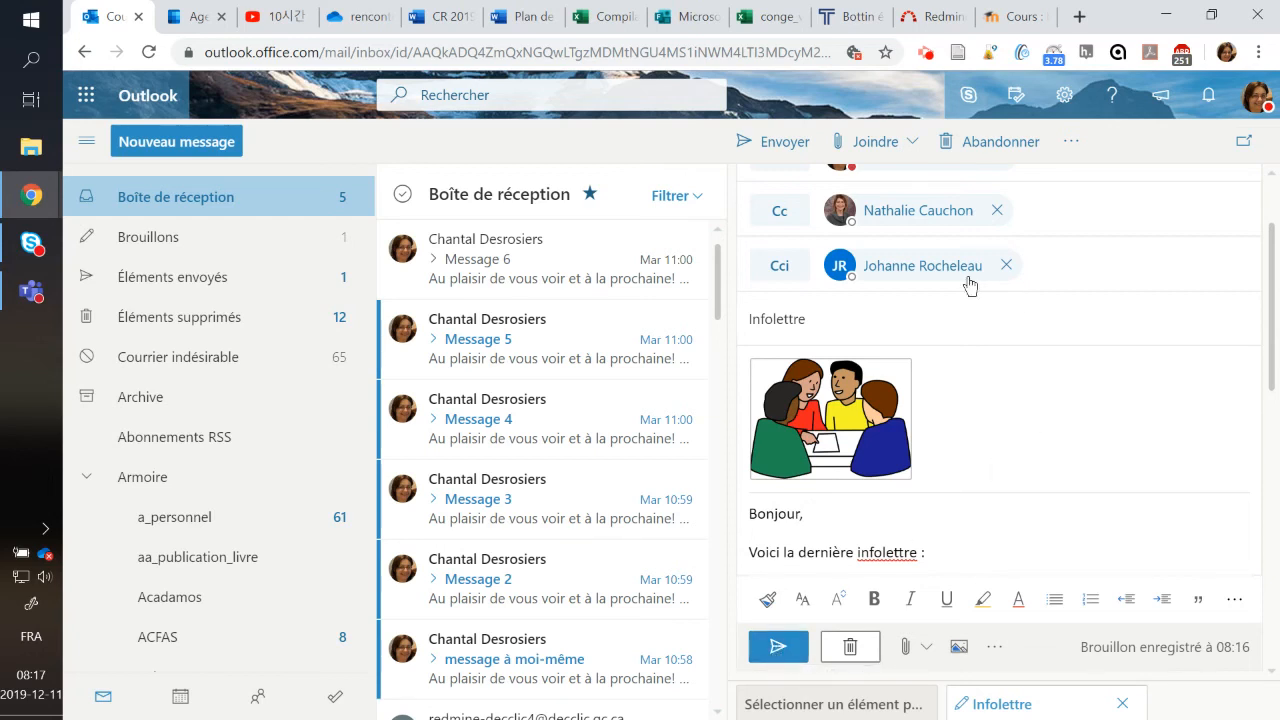
pyautogui.click(1006, 264)
pyautogui.click(997, 210)
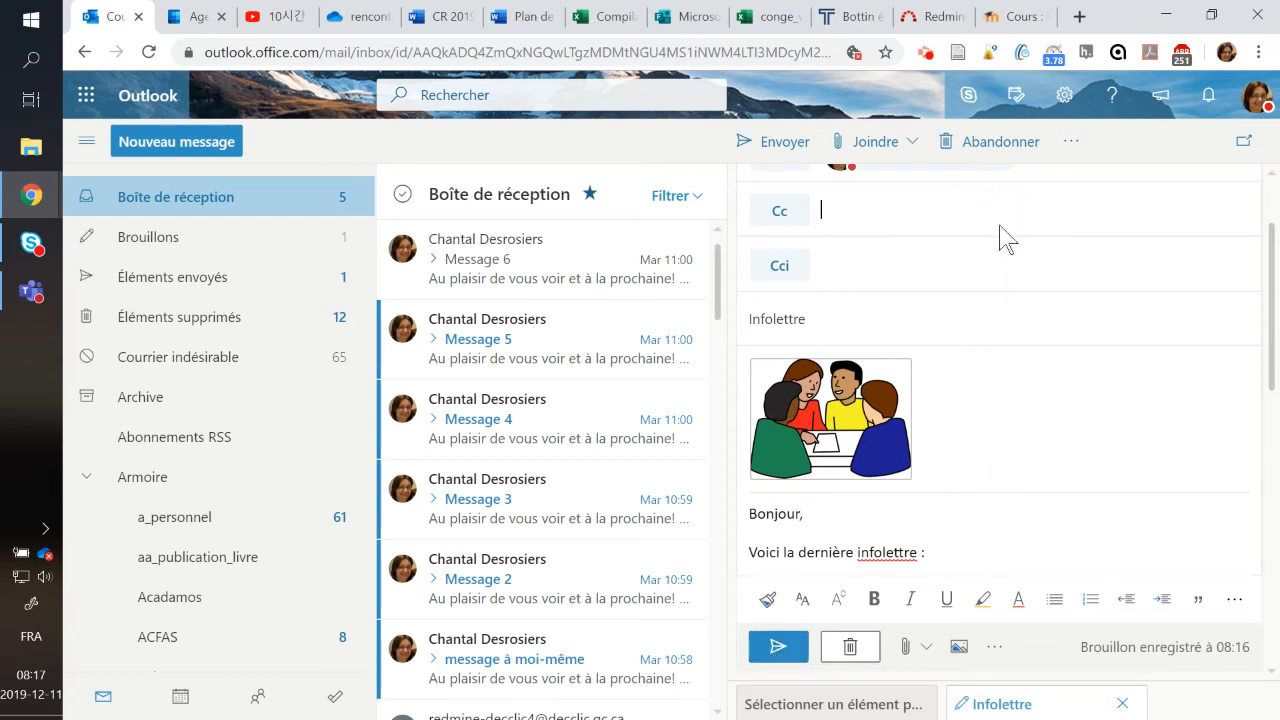
pyautogui.click(780, 648)
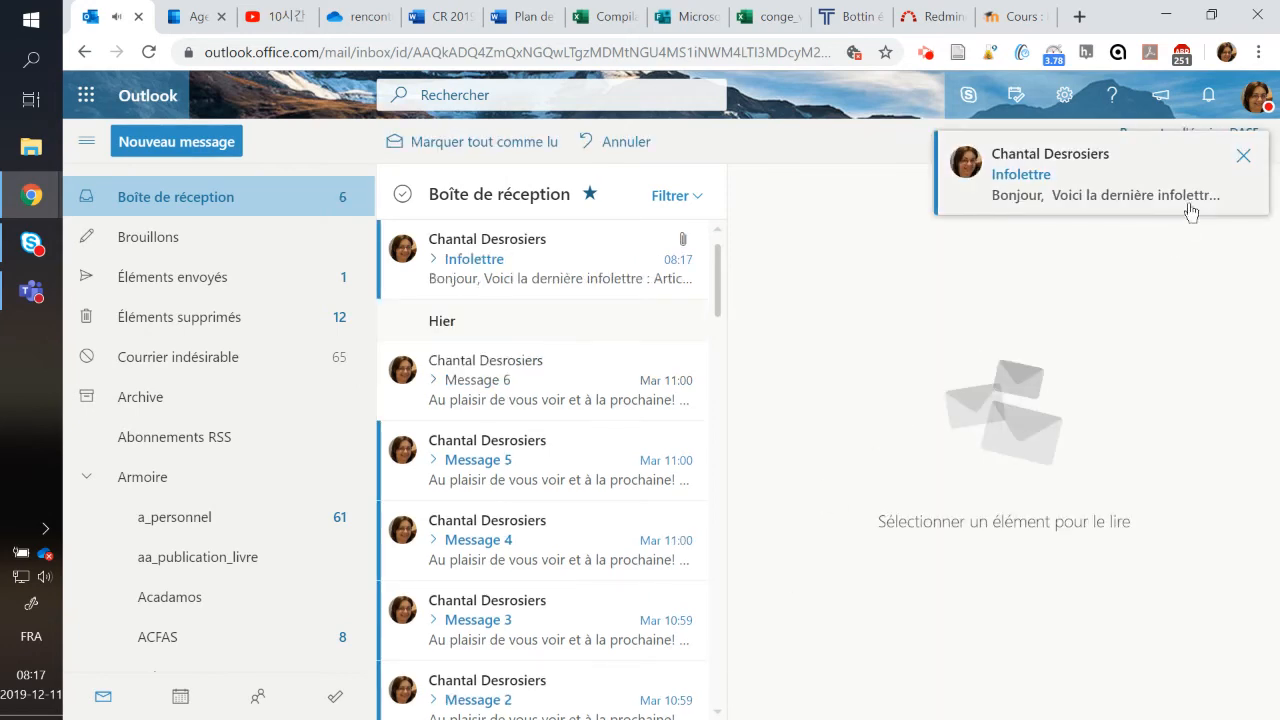
pyautogui.click(1244, 155)
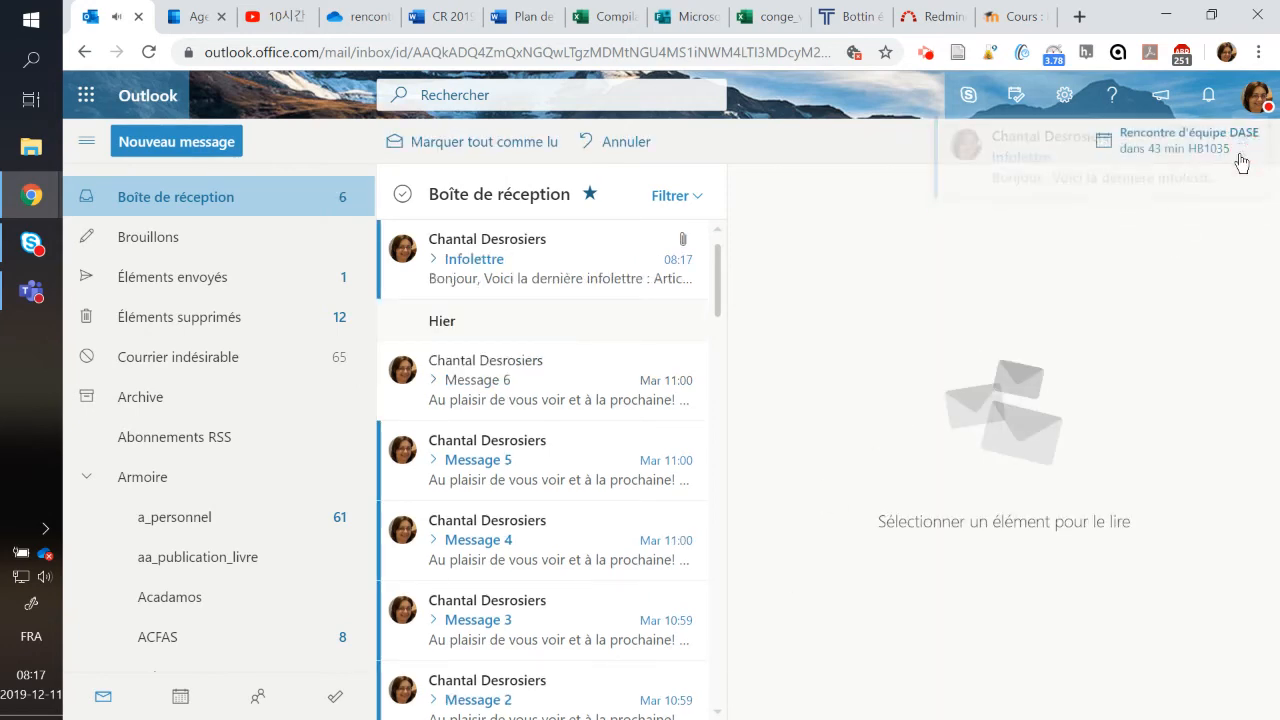
# View the received Infolettre message from the inbox in its own window, read through it and close the window
pyautogui.click(525, 265)
pyautogui.doubleClick(525, 265)
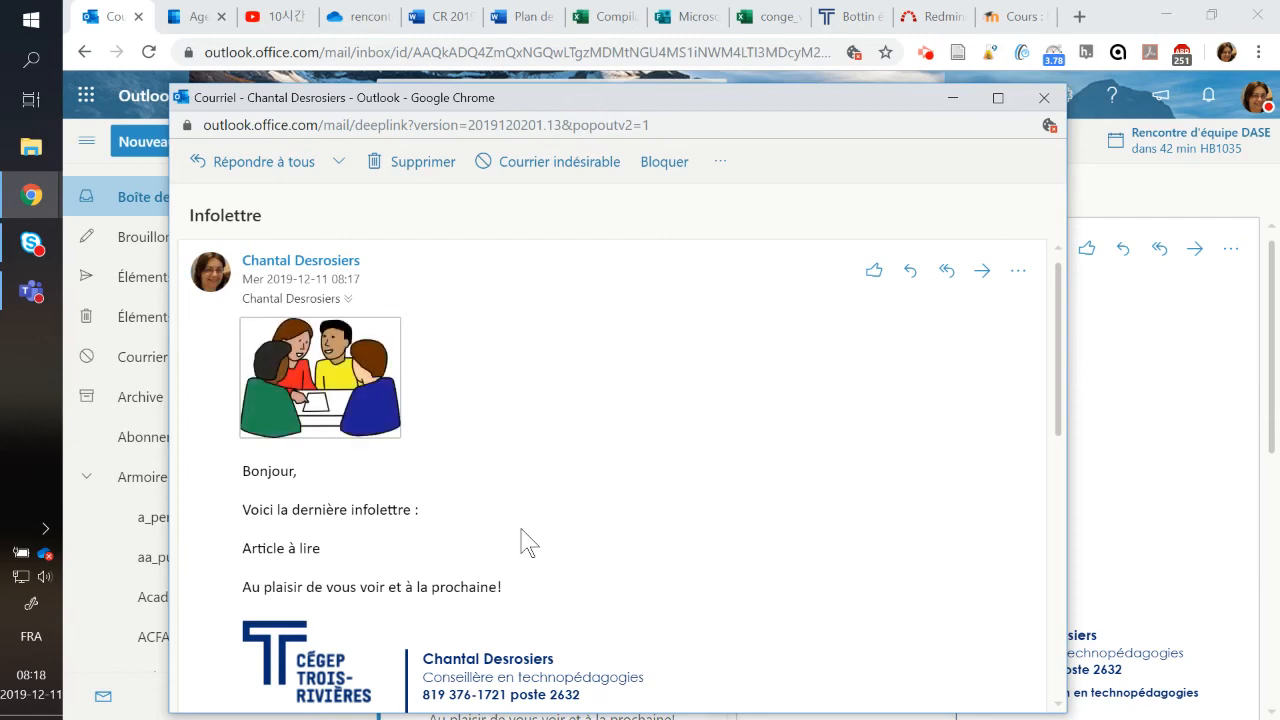
pyautogui.scroll(-2, 520, 540)
pyautogui.scroll(2, 520, 540)
pyautogui.click(1044, 97)
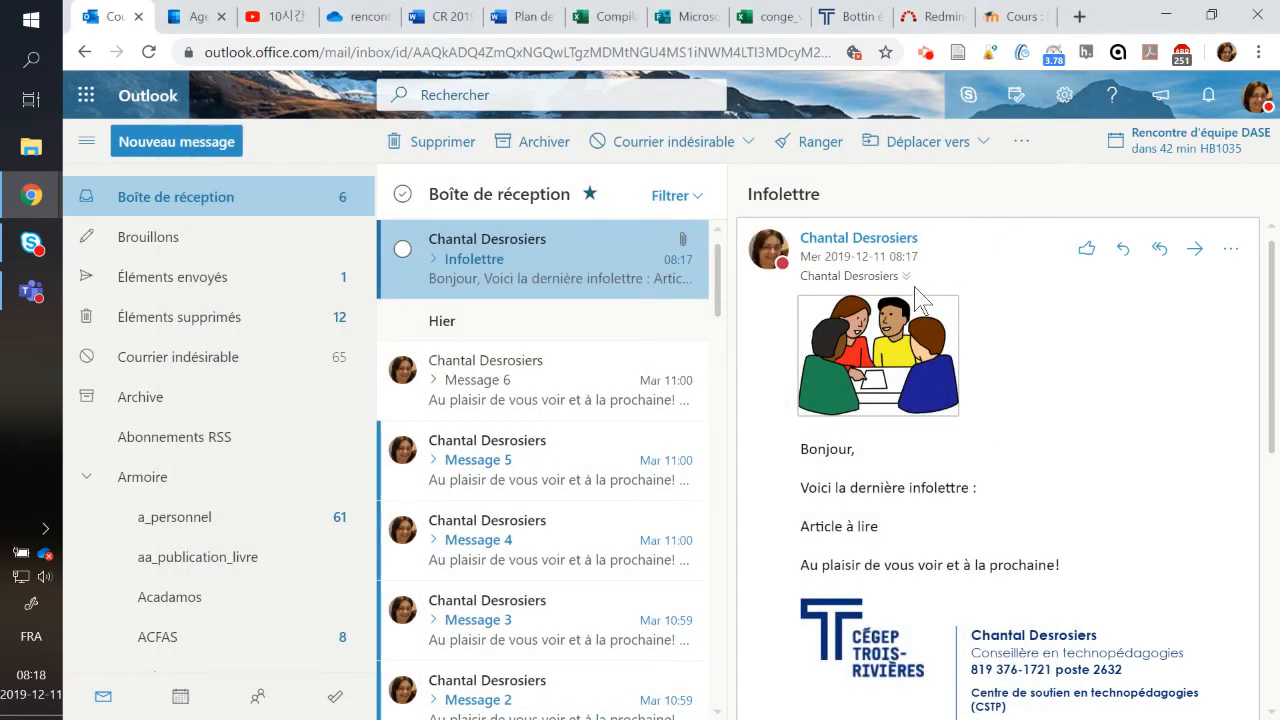
# Open the sent Infolettre message from Éléments envoyés in its own window and create a forward of it
pyautogui.click(170, 287)
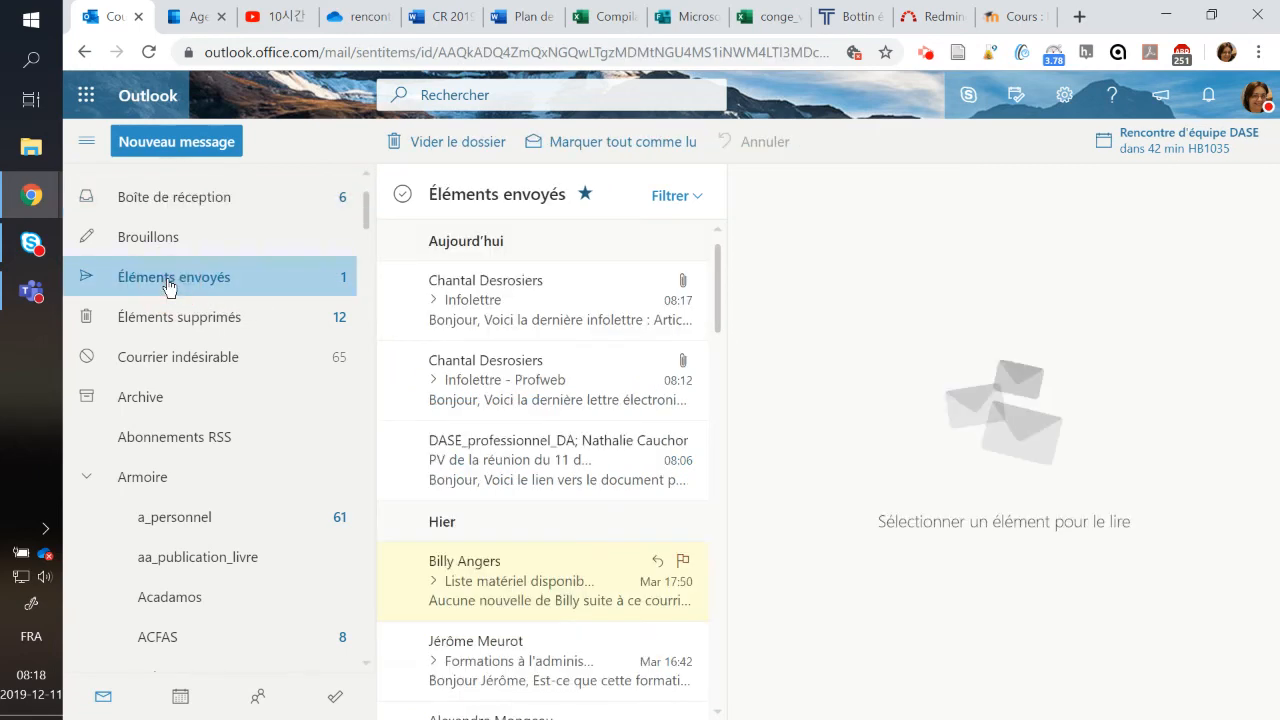
pyautogui.click(476, 314)
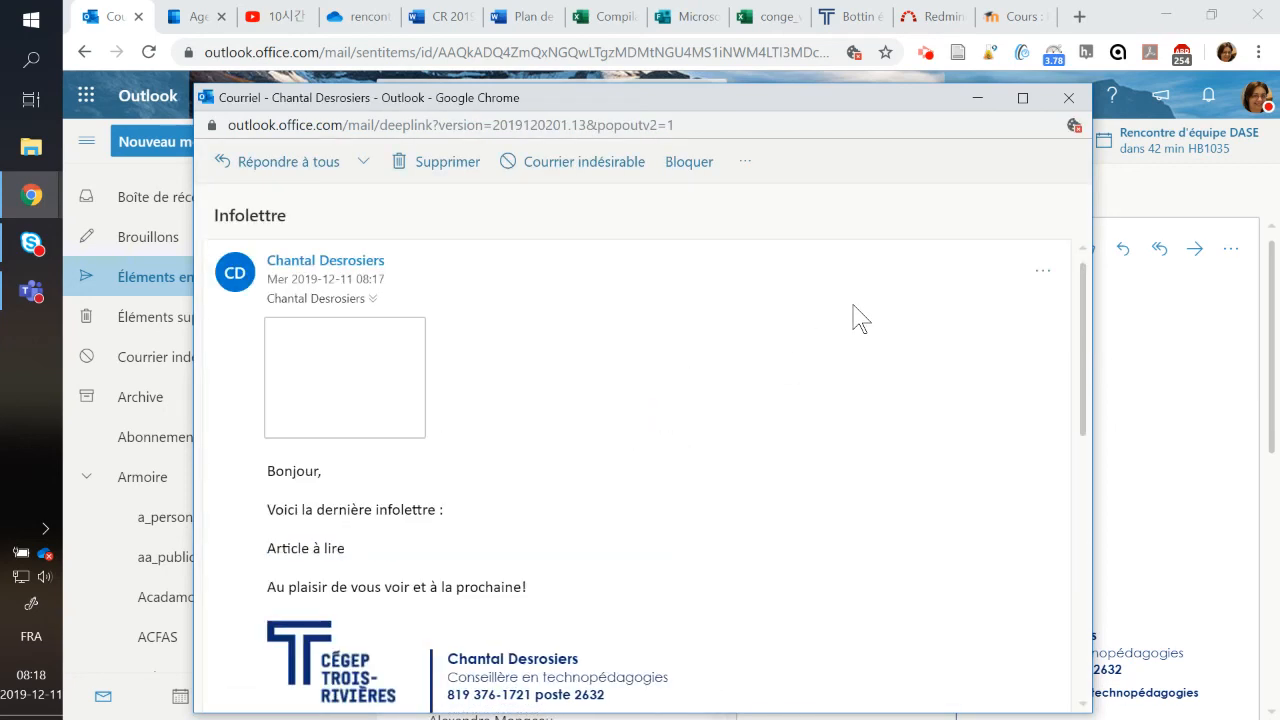
pyautogui.click(363, 162)
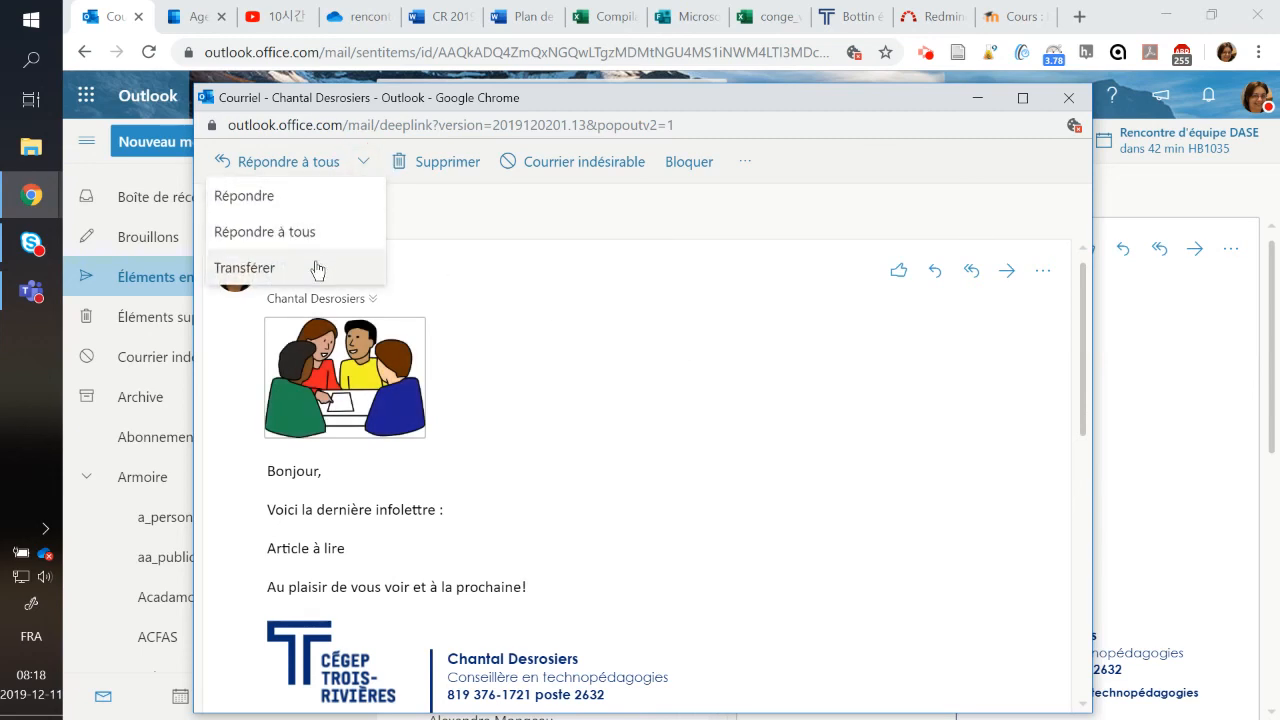
pyautogui.click(316, 268)
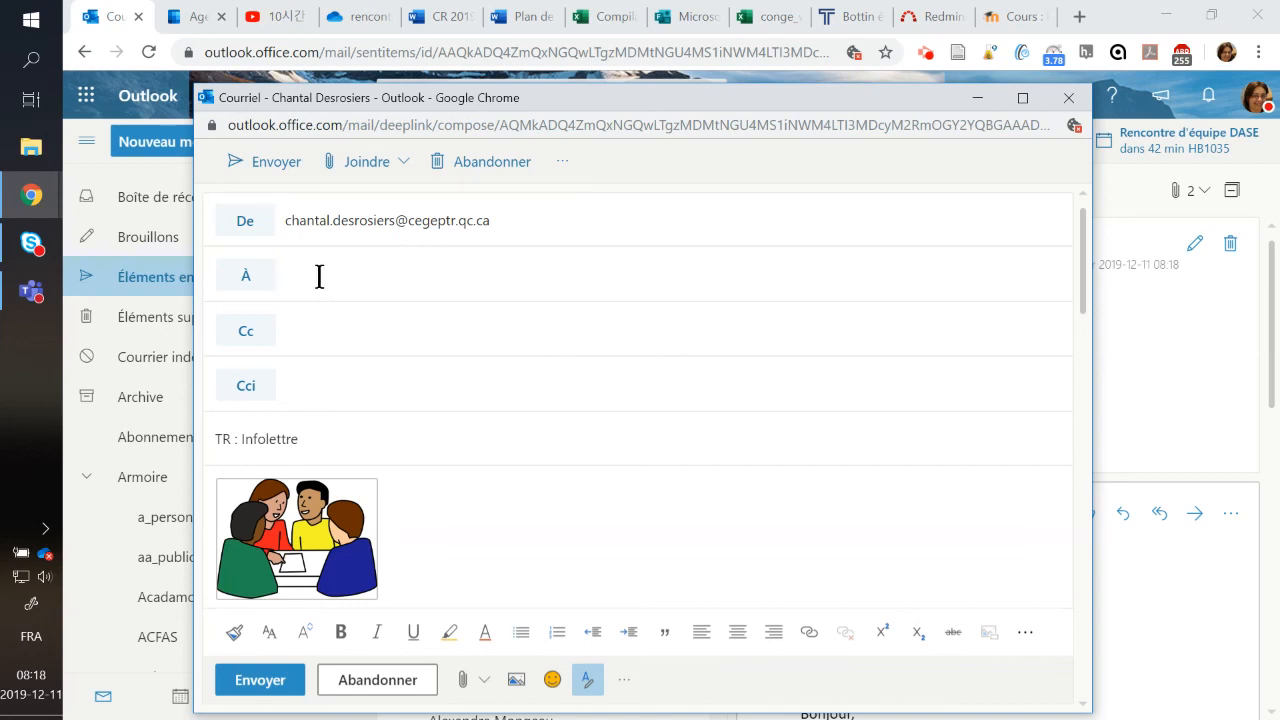
# Add a suggested colleague as recipient of the forwarded Infolettre, and quit the message window without sending
pyautogui.write('michel')
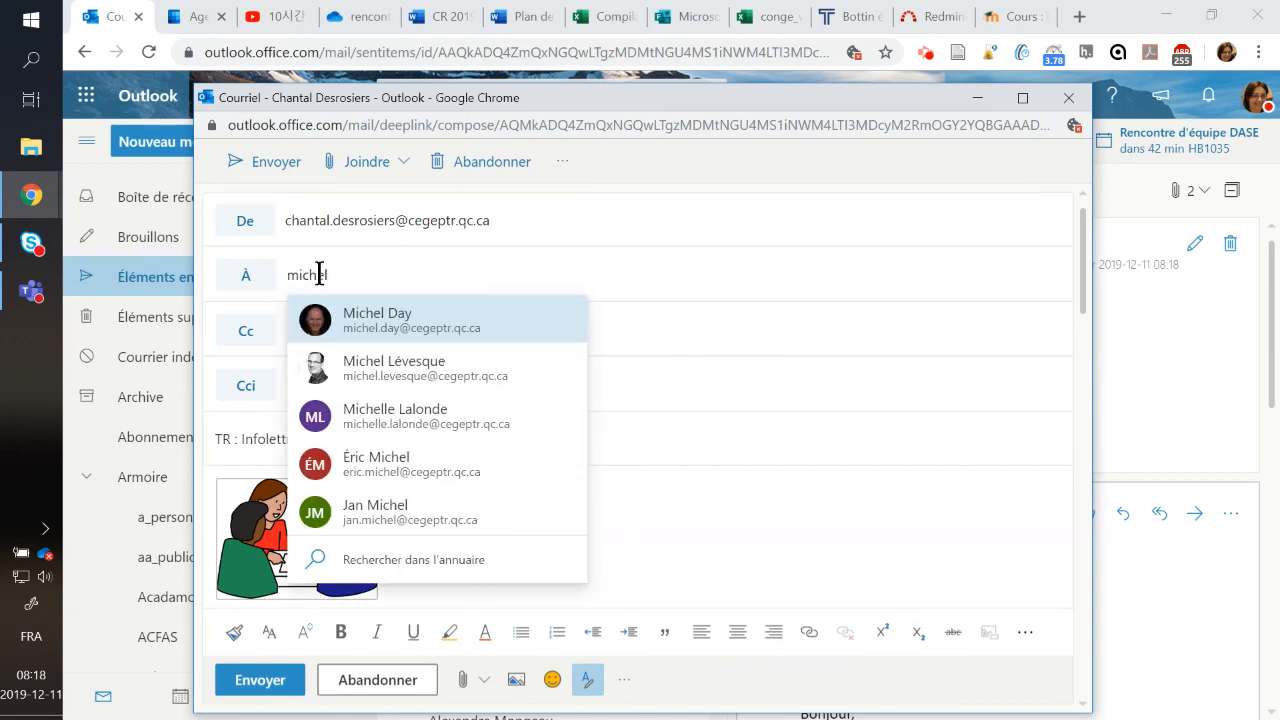
pyautogui.click(416, 372)
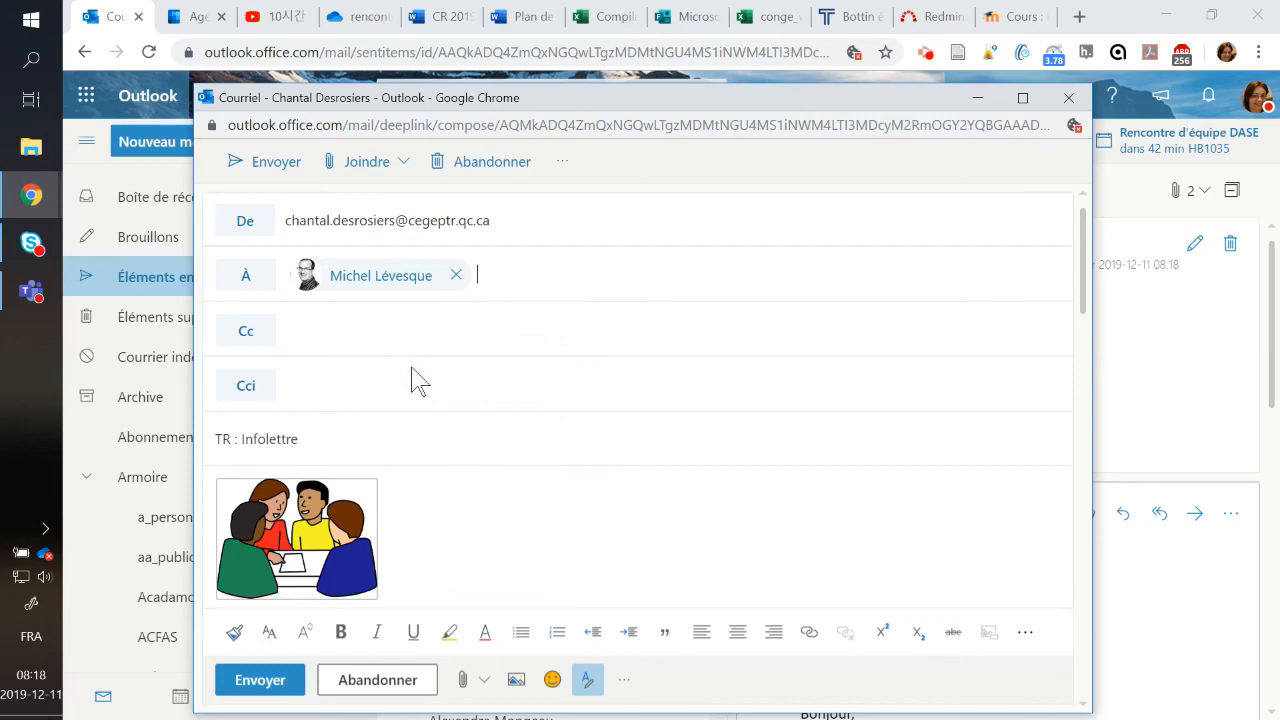
pyautogui.click(1068, 97)
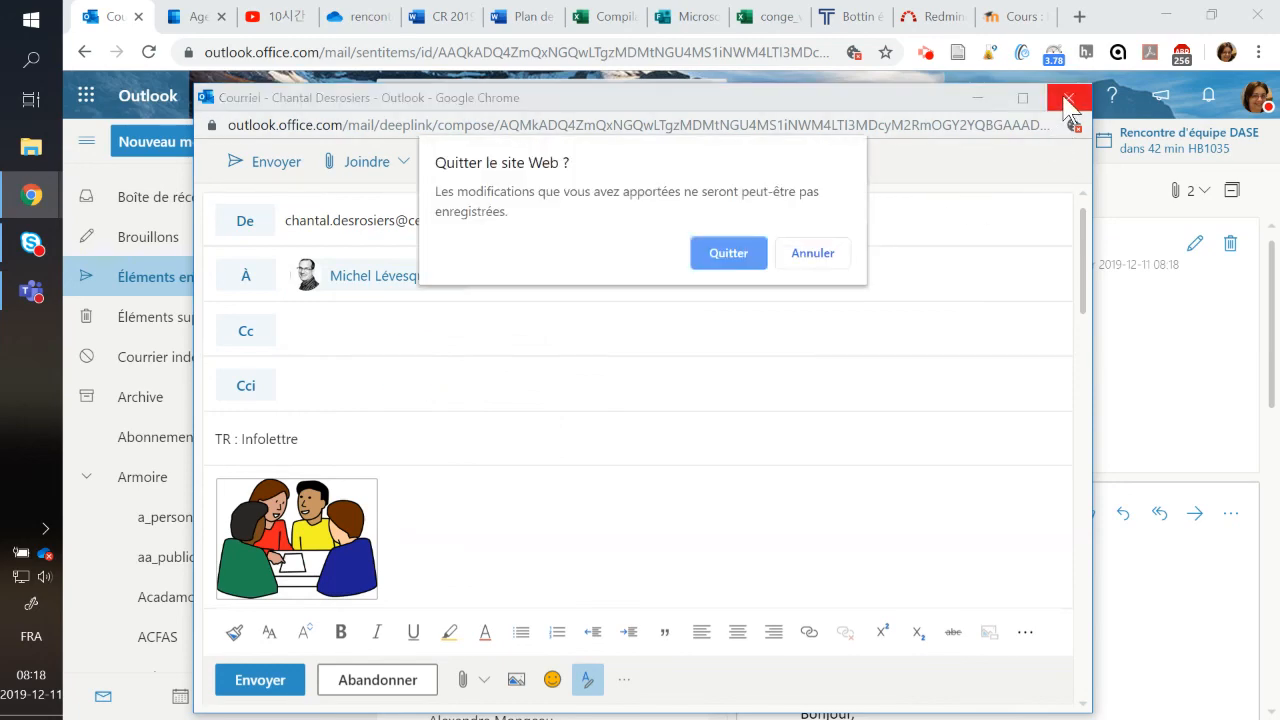
pyautogui.click(728, 254)
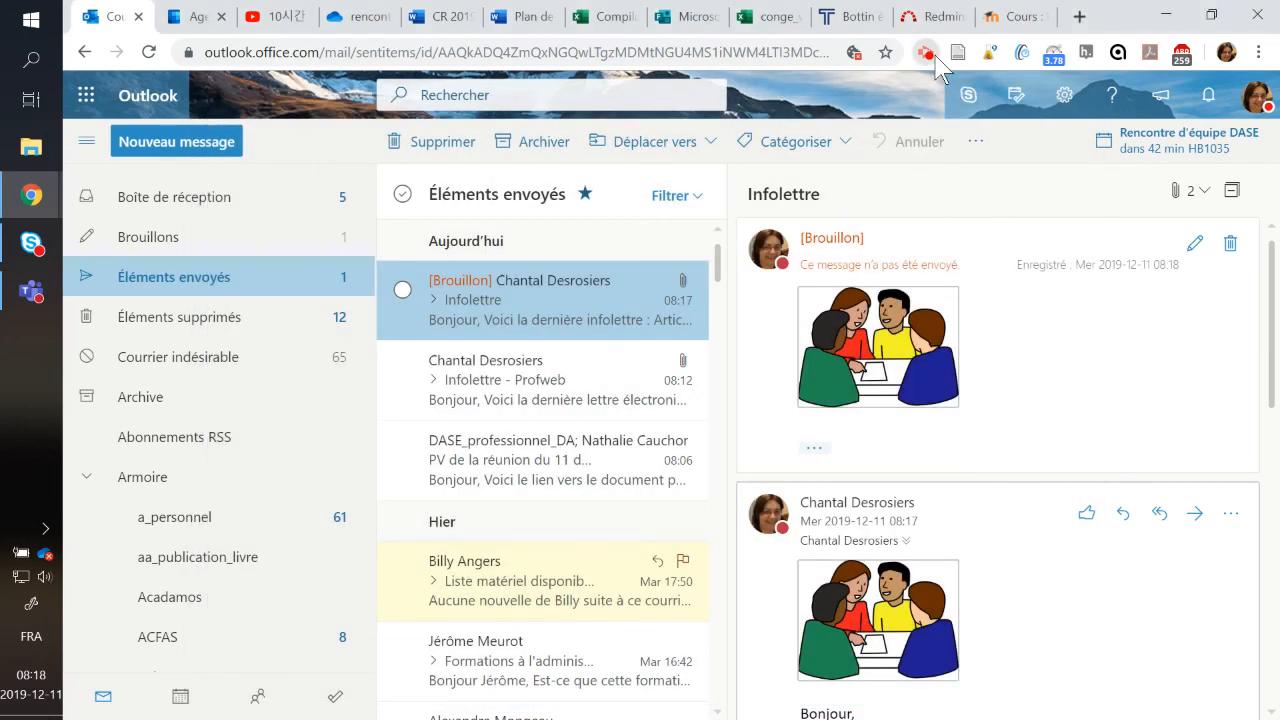